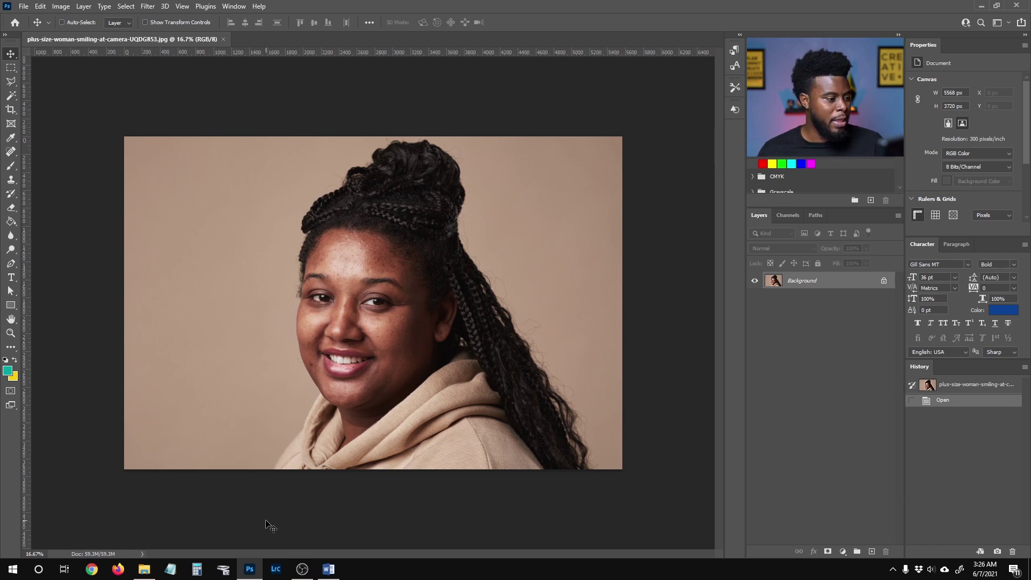
# Switch to full screen mode with the menu bar and collapse the properties column to enlarge the canvas around the face
pyautogui.press('f')
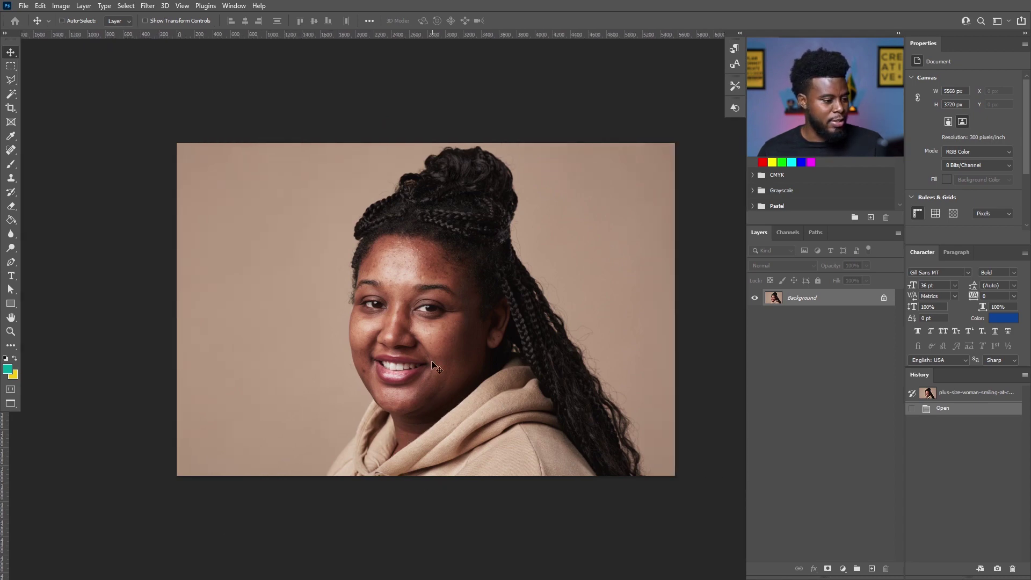
pyautogui.scroll(4, 419, 375)
pyautogui.scroll(3, 421, 374)
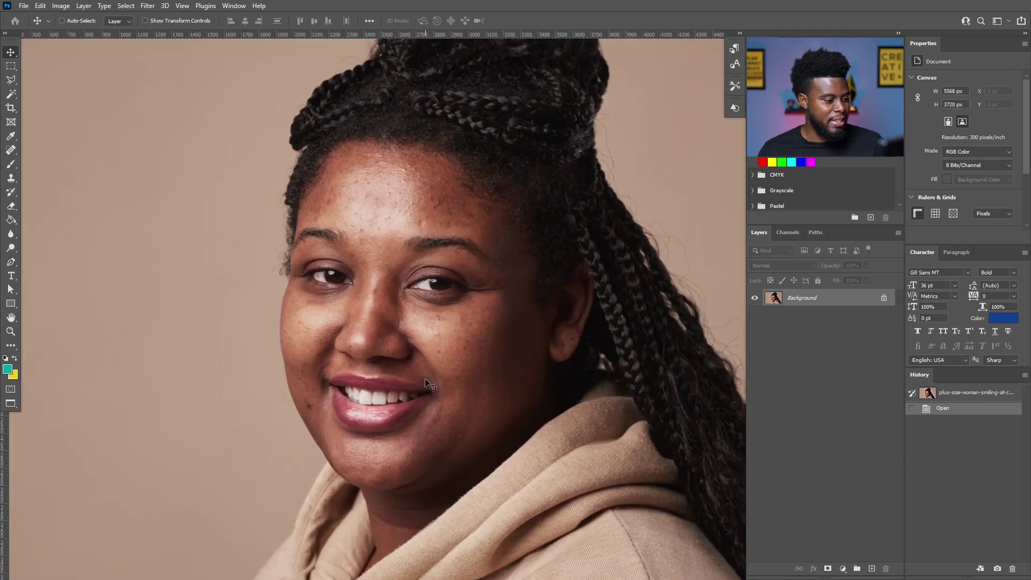
pyautogui.scroll(2, 427, 383)
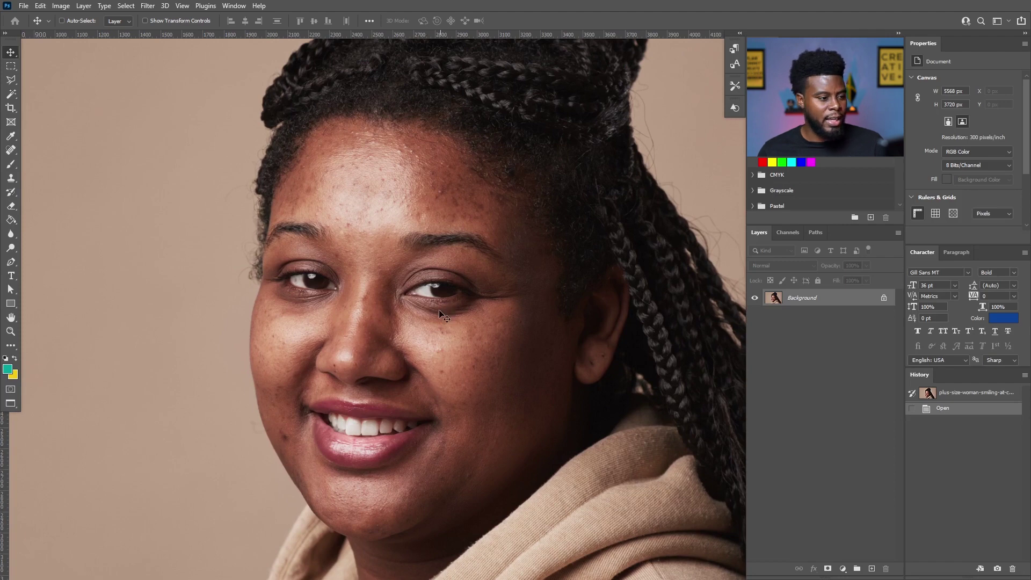
pyautogui.click(1025, 34)
pyautogui.scroll(1, 424, 387)
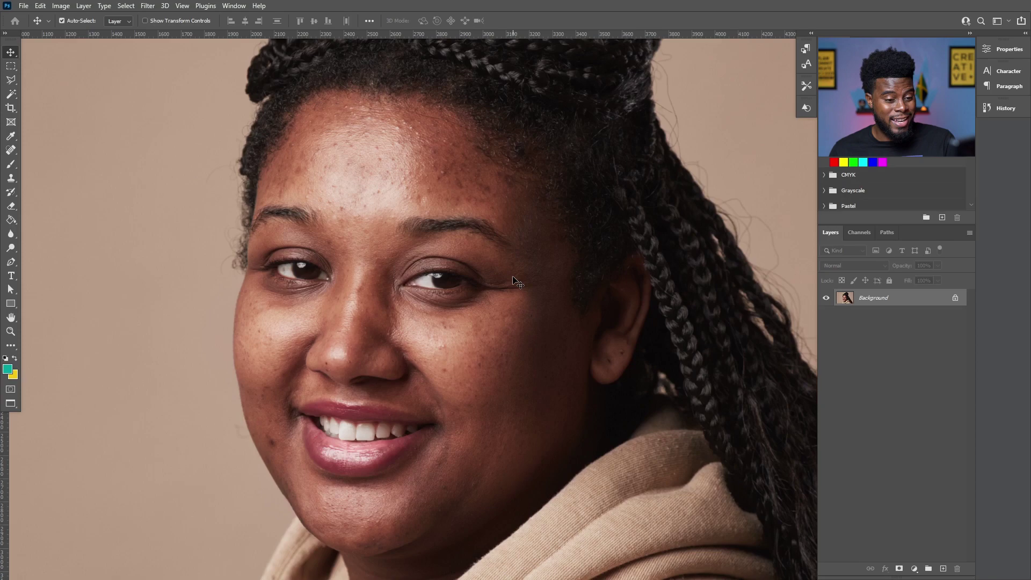
# Duplicate the Background layer and save the document as a Photoshop file named plus-size-woman-smiling-at-camera-UQDG853_retouch, keeping Maximize Compatibility on
pyautogui.hotkey('ctrl', 'j')
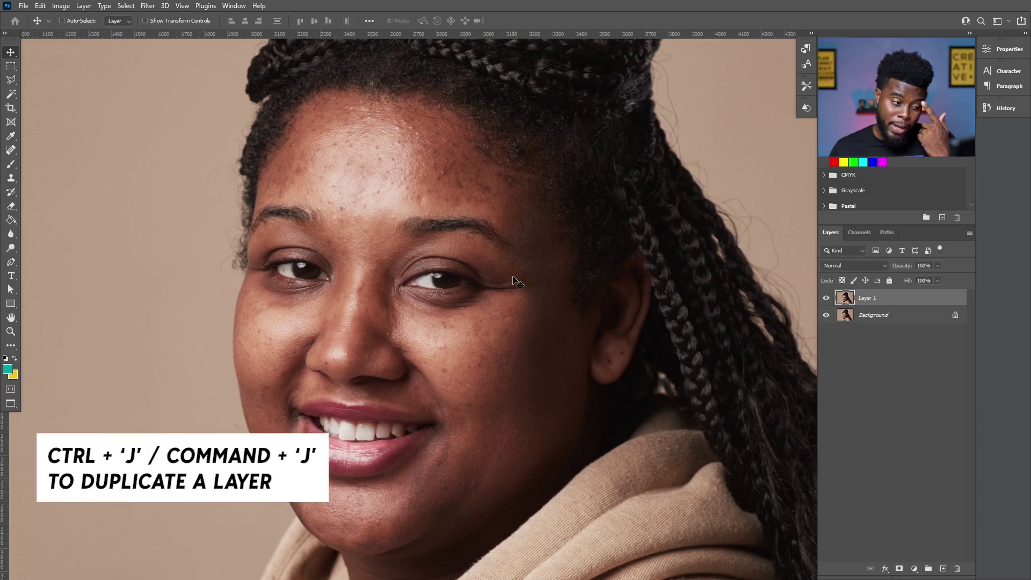
pyautogui.keyDown('ctrl'); pyautogui.click(459, 232); pyautogui.keyUp('ctrl')
pyautogui.hotkey('ctrl', 's')
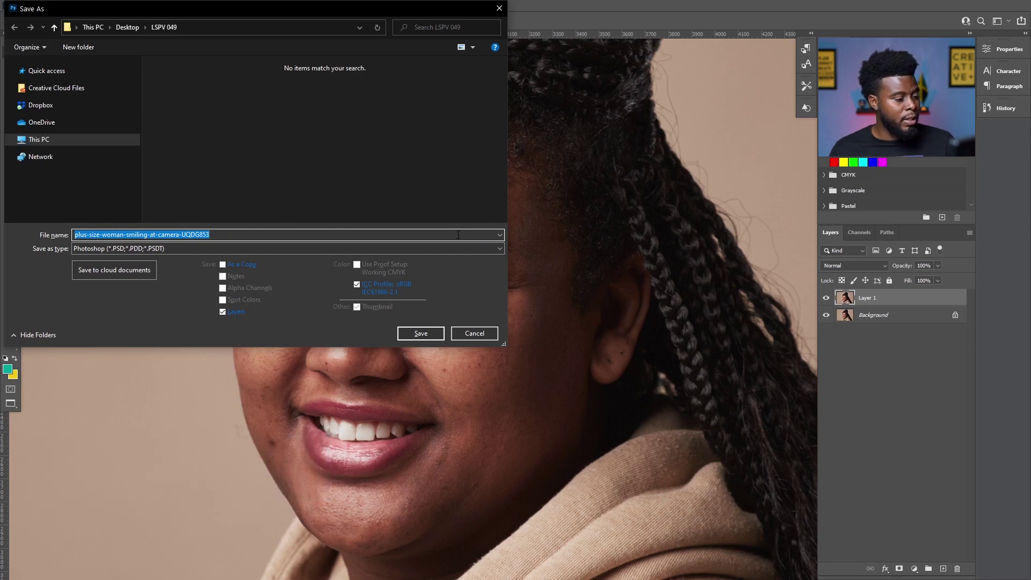
pyautogui.click(458, 235)
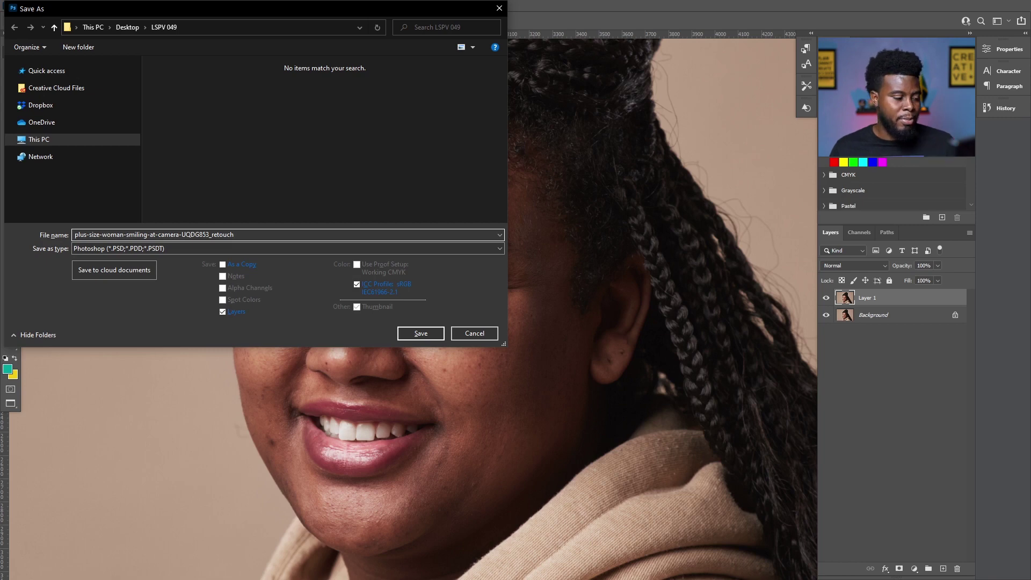
pyautogui.click(420, 333)
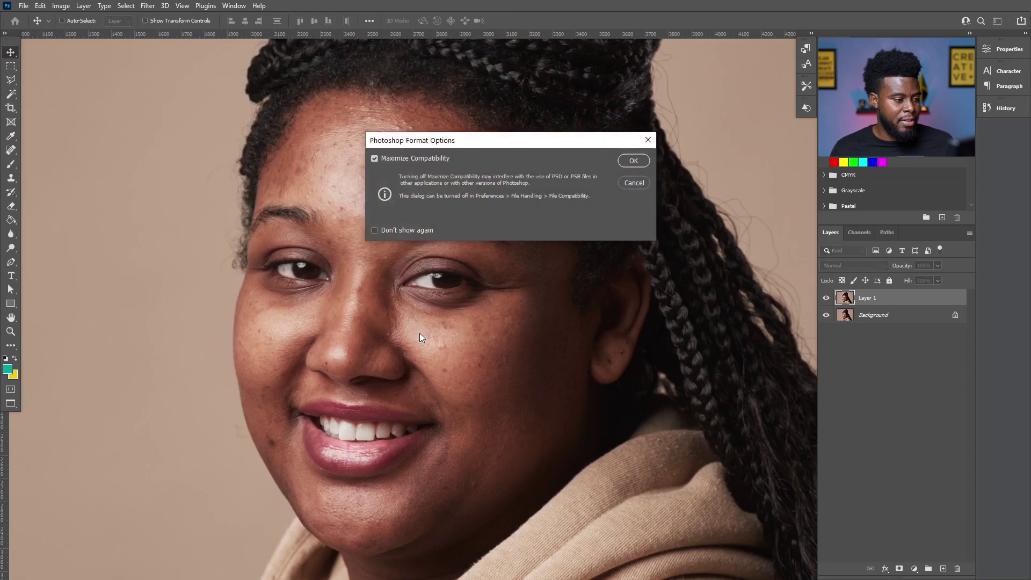
pyautogui.click(636, 161)
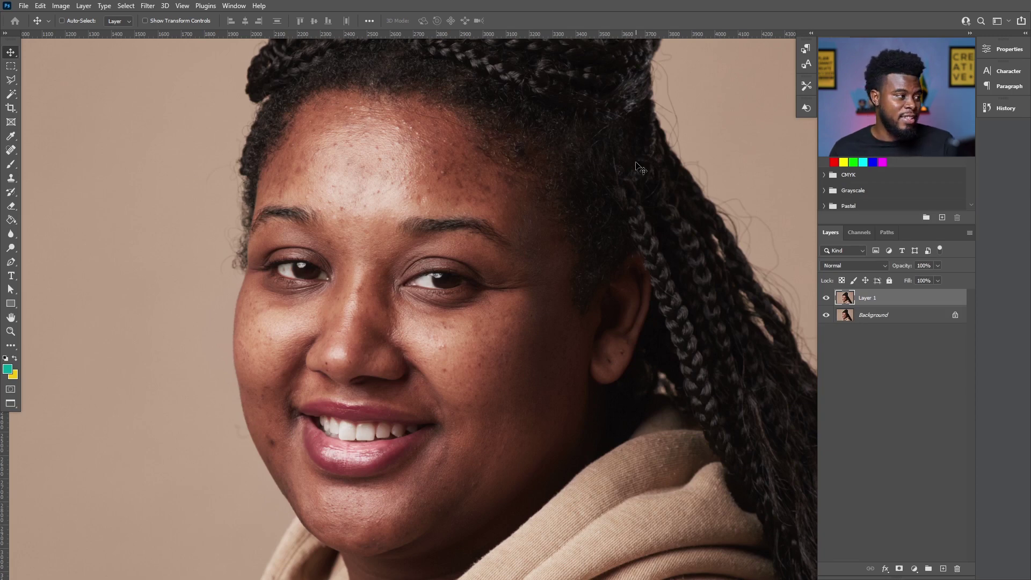
# Activate the Spot Healing Brush tool from the healing tools group
pyautogui.press('j')
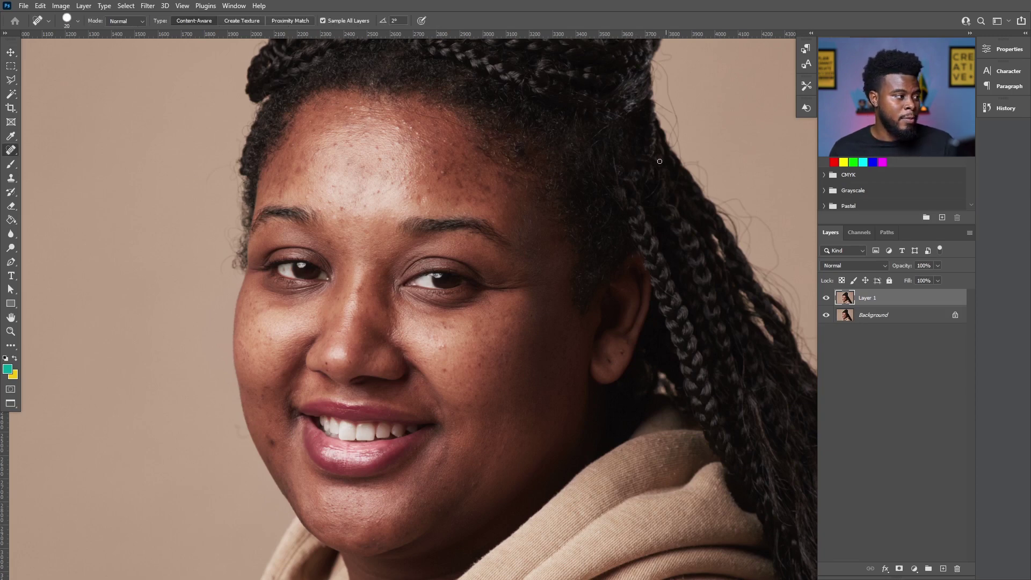
pyautogui.rightClick(11, 151)
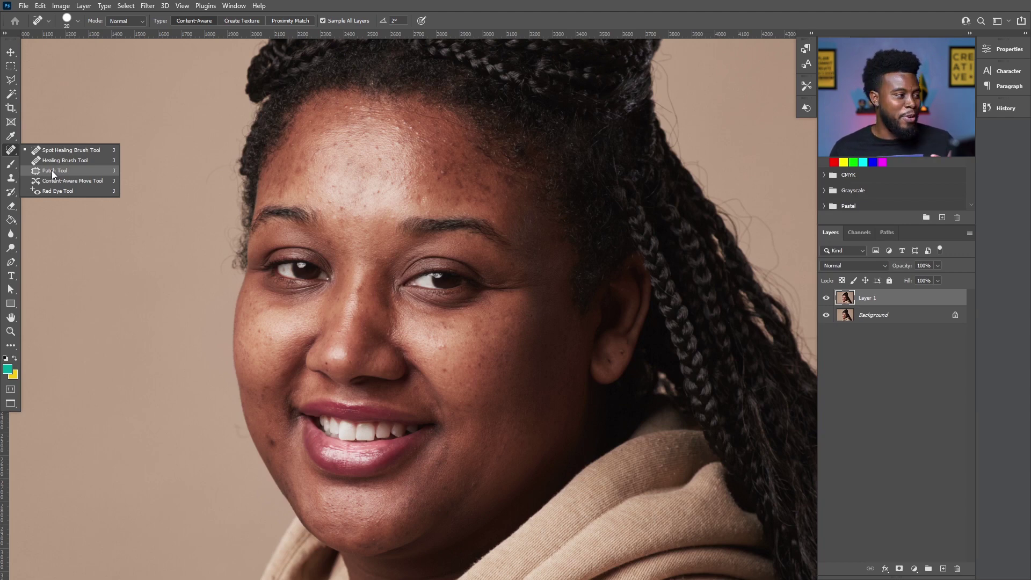
pyautogui.click(72, 153)
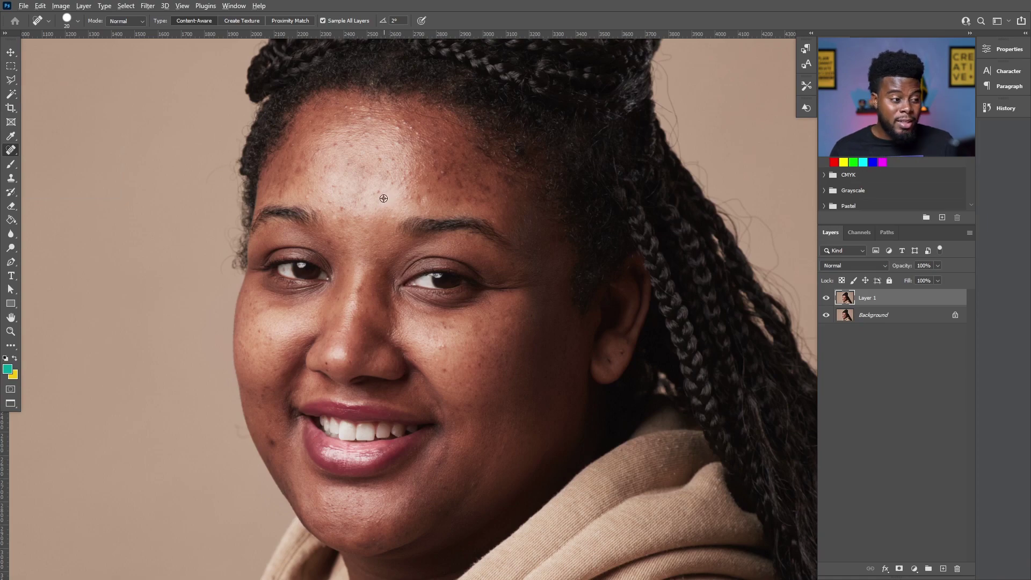
# Examine the skin on the lower face up close and compare the duplicate layer with the original beneath it
pyautogui.scroll(2, 389, 197)
pyautogui.scroll(-3, 386, 199)
pyautogui.scroll(-2, 386, 198)
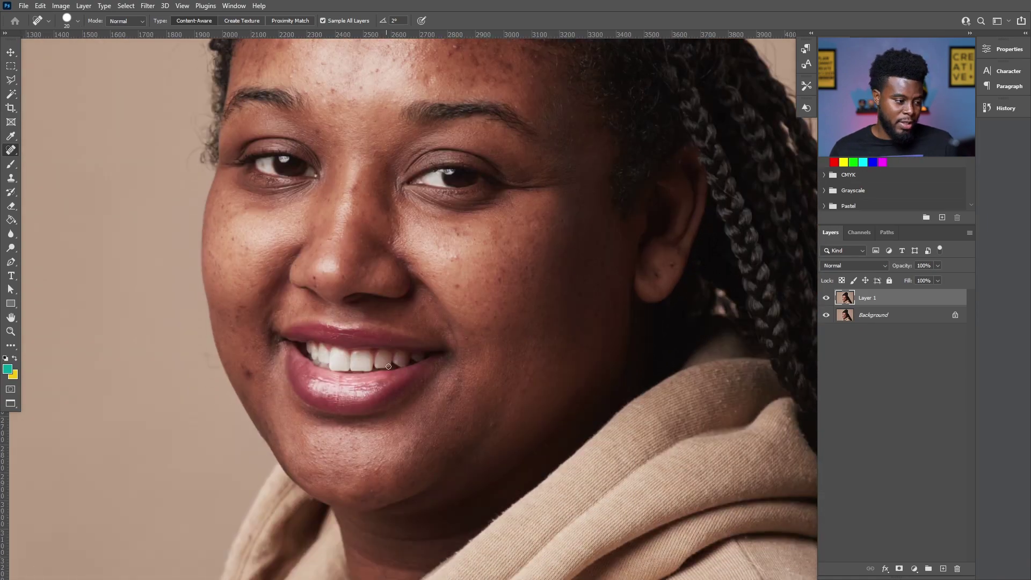
pyautogui.scroll(2, 394, 448)
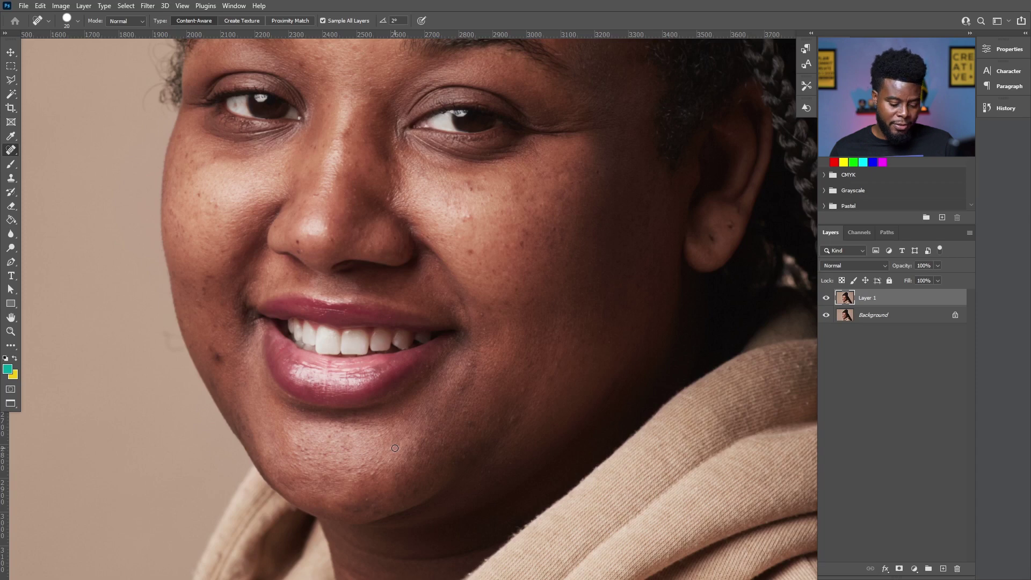
pyautogui.hscroll(-3, 394, 448)
pyautogui.scroll(4, 395, 448)
pyautogui.scroll(-2, 395, 448)
pyautogui.scroll(1, 394, 448)
pyautogui.scroll(-1, 395, 447)
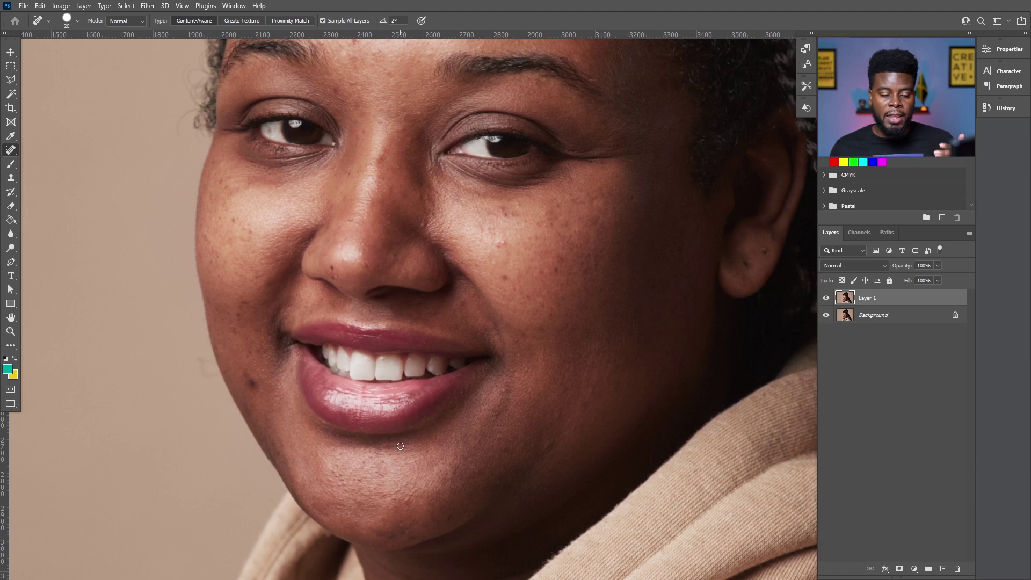
pyautogui.click(826, 299)
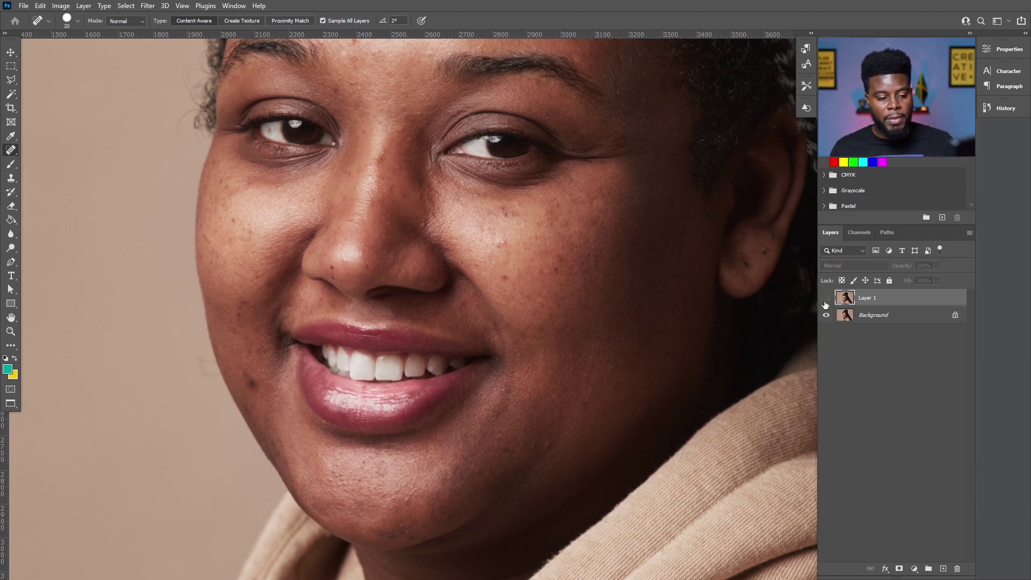
pyautogui.click(826, 299)
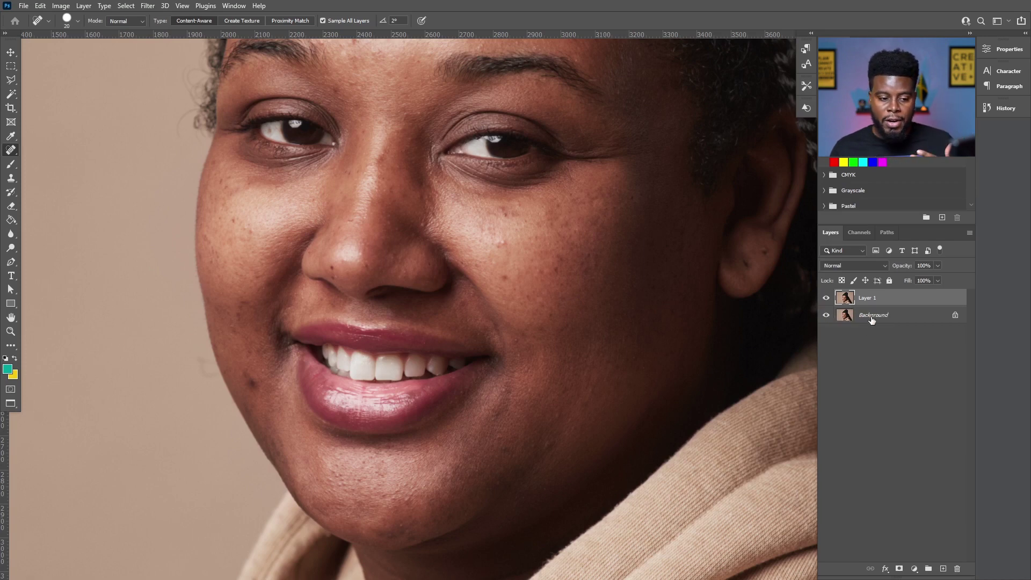
# Rename the Background layer as Before and the duplicate layer above it as After
pyautogui.doubleClick(874, 316)
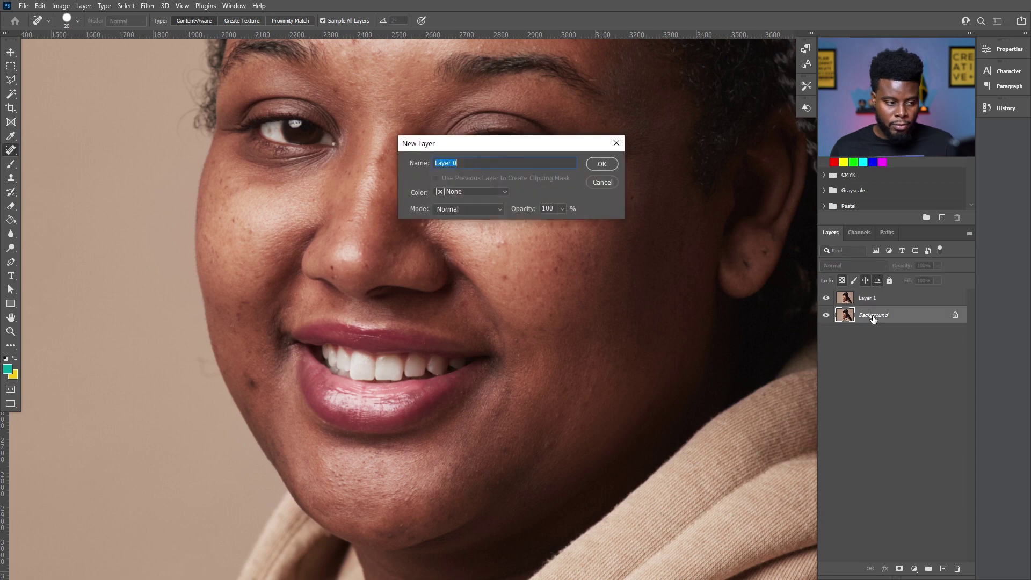
pyautogui.write('Before')
pyautogui.press('Return')
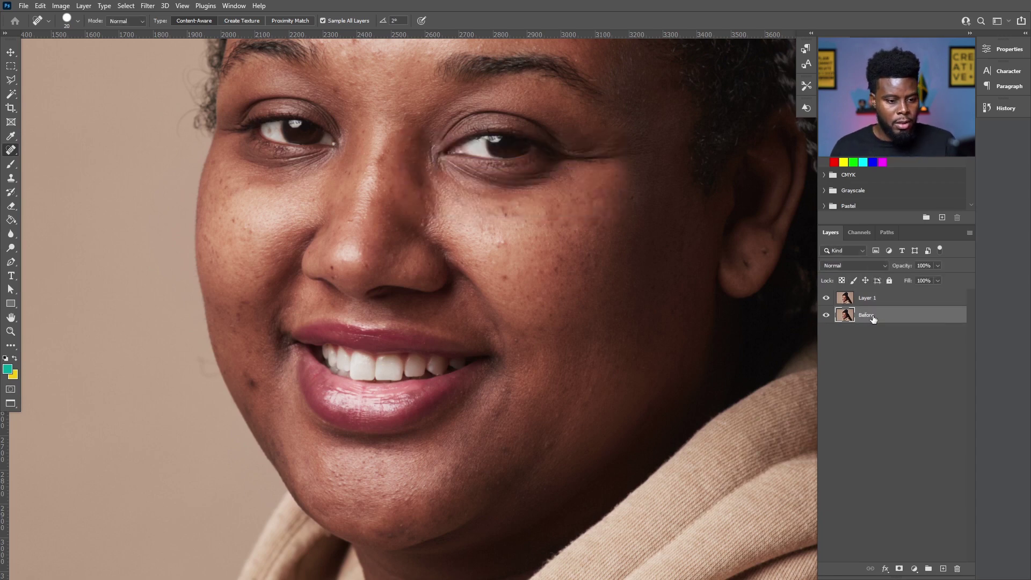
pyautogui.doubleClick(868, 298)
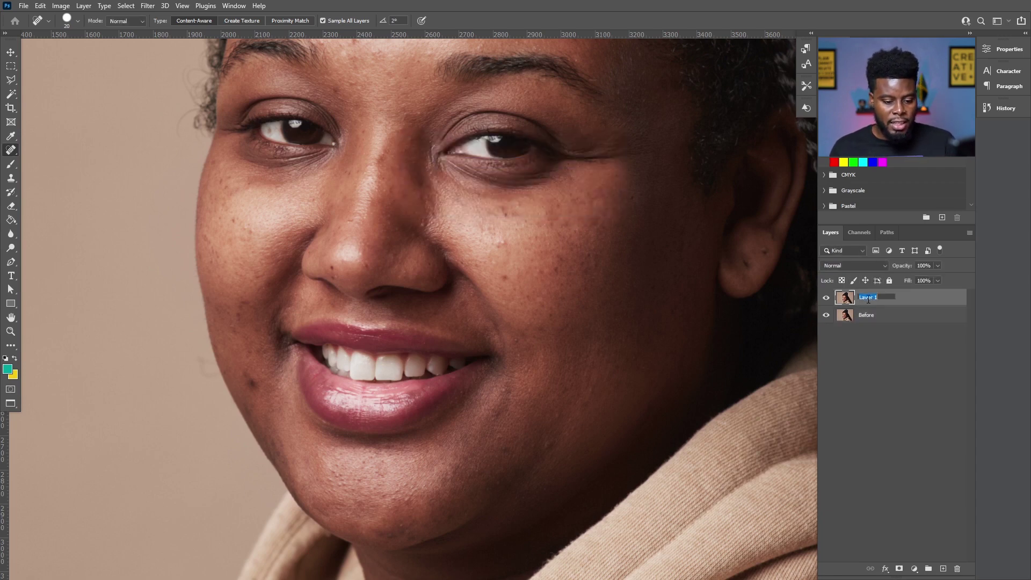
pyautogui.write('After')
pyautogui.press('Return')
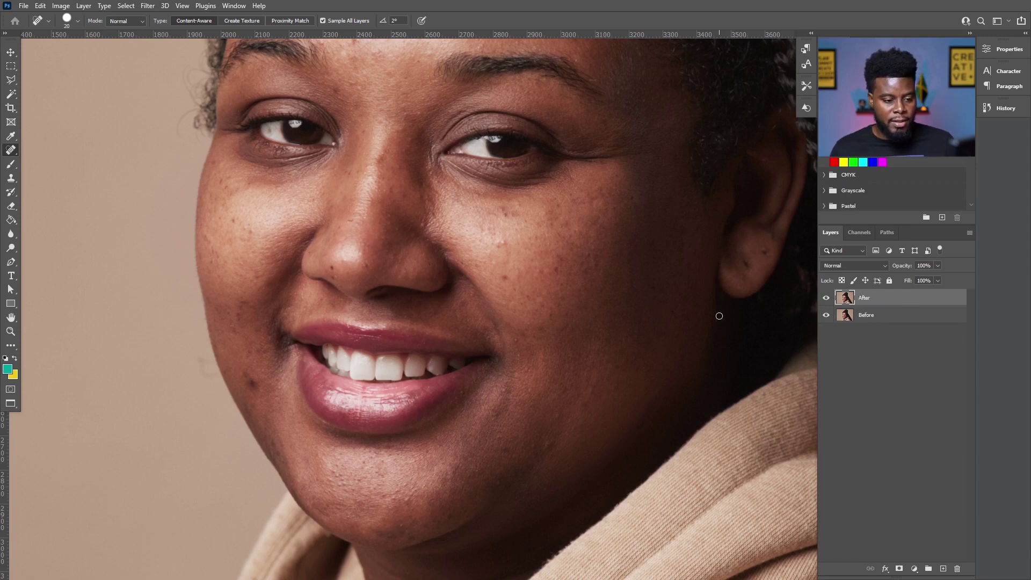
# Reactivate the Spot Healing Brush and reduce its size to 10 for the small blemishes around the chin
pyautogui.press('v')
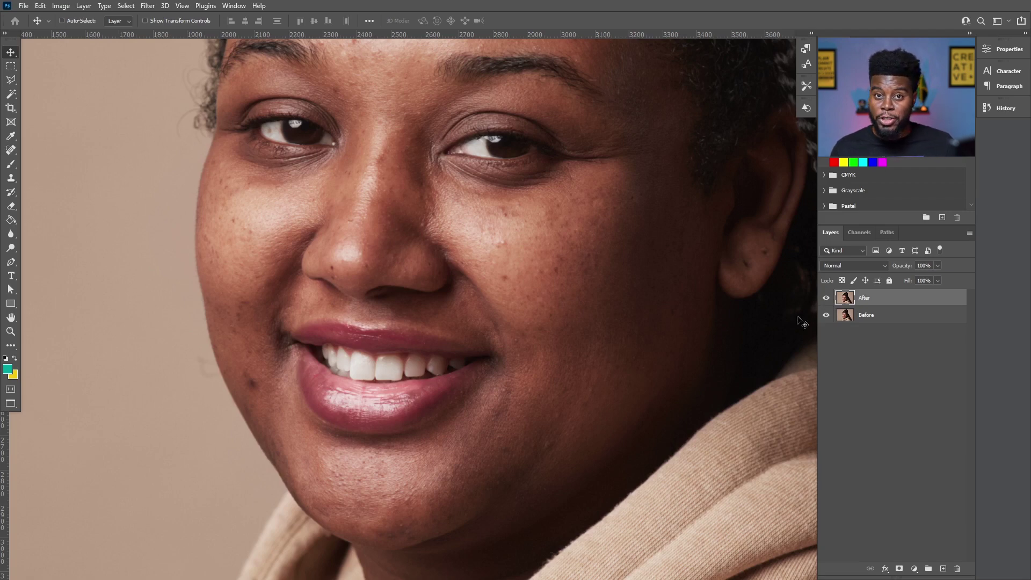
pyautogui.press('j')
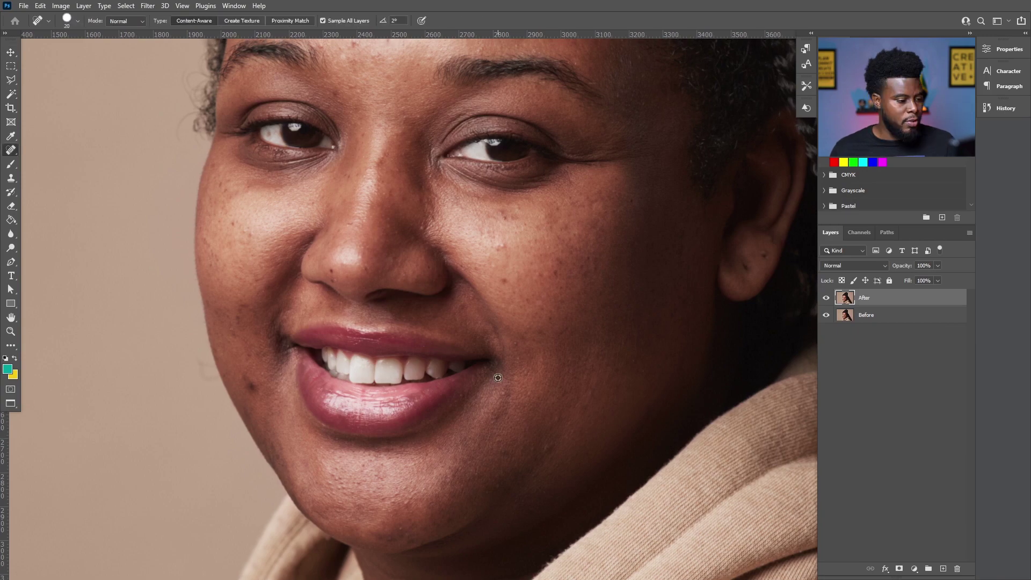
pyautogui.scroll(3, 505, 463)
pyautogui.scroll(-3, 506, 463)
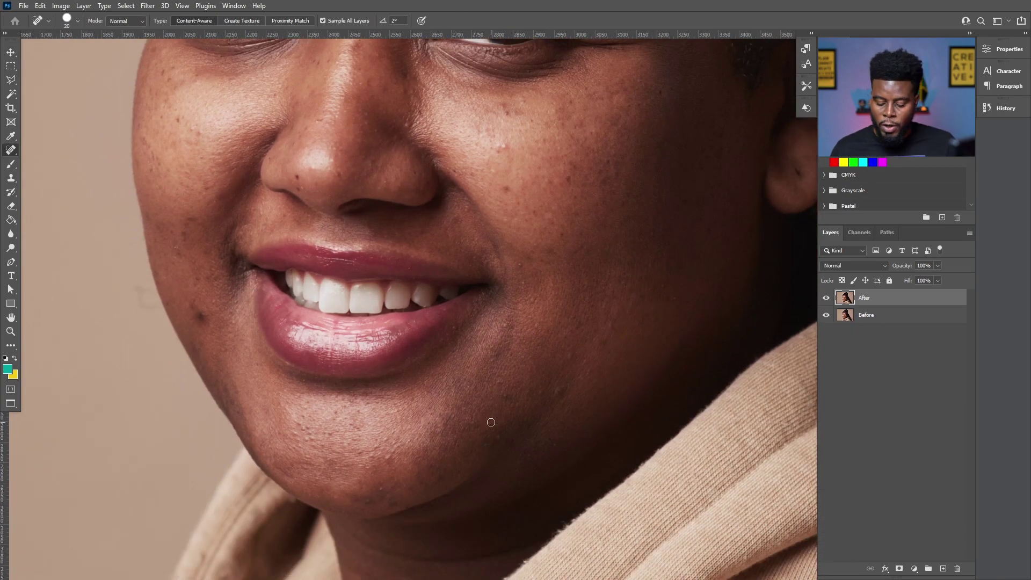
pyautogui.press('[')
pyautogui.press('[')
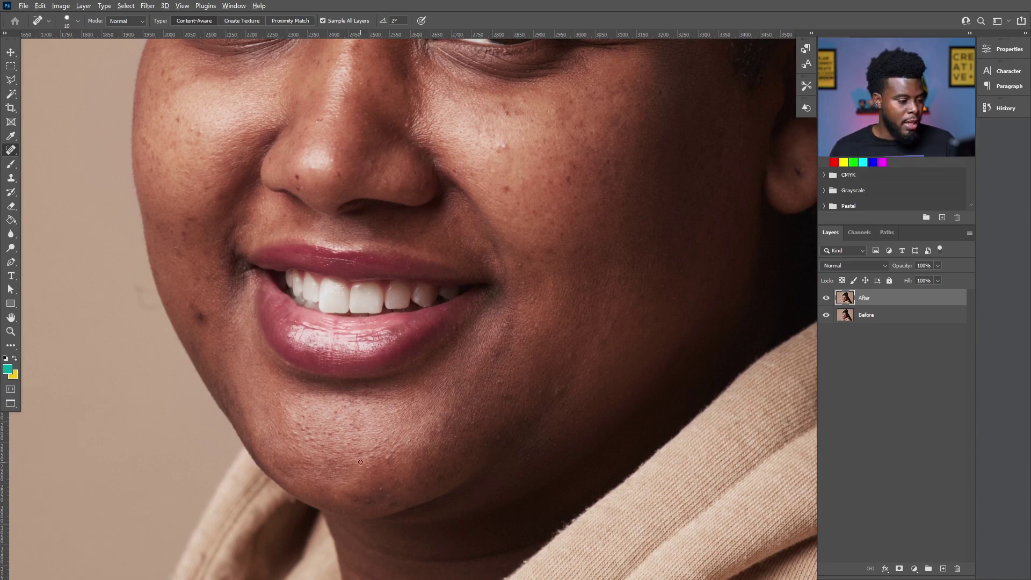
pyautogui.scroll(1, 361, 461)
pyautogui.scroll(1, 382, 494)
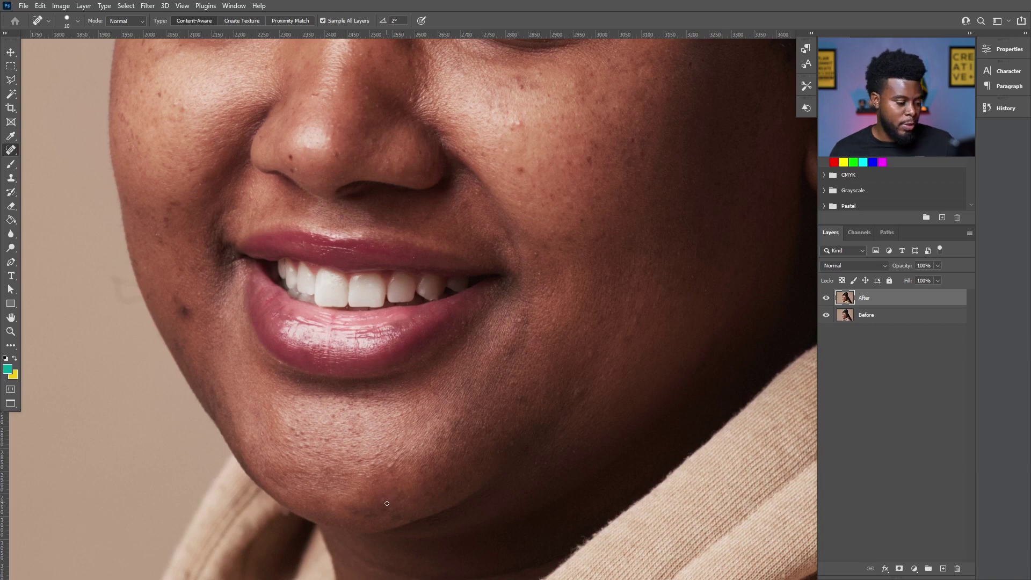
# Heal the dark spots and bumps on the underside and centre of the chin on the After layer
pyautogui.click(384, 499)
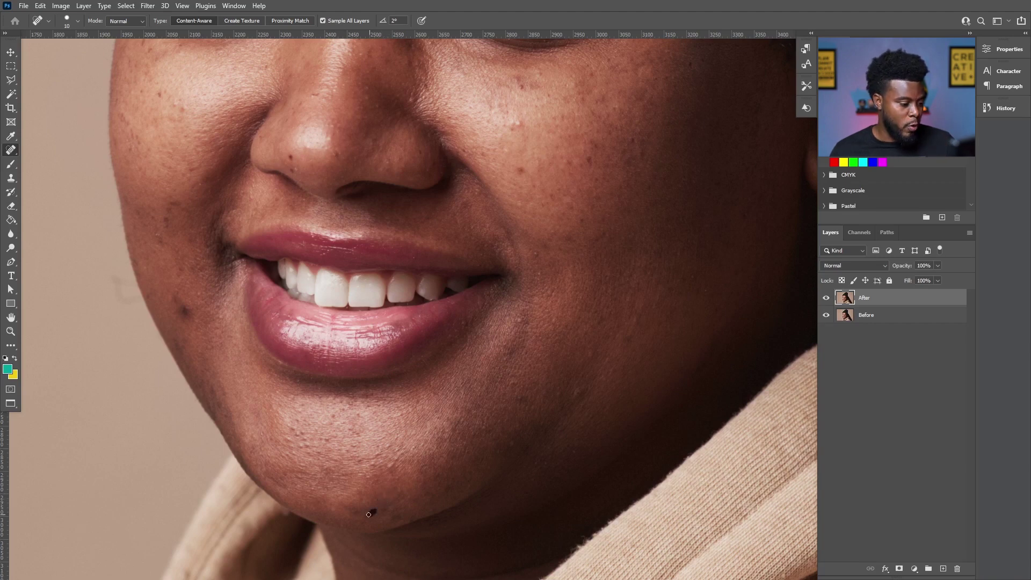
pyautogui.click(371, 512)
pyautogui.moveTo(401, 457)
pyautogui.mouseDown()
pyautogui.moveTo(391, 466)
pyautogui.moveTo(417, 444)
pyautogui.moveTo(401, 452)
pyautogui.moveTo(396, 441)
pyautogui.moveTo(361, 460)
pyautogui.moveTo(349, 428)
pyautogui.mouseUp()
pyautogui.click(375, 462)
pyautogui.click(350, 448)
pyautogui.click(356, 443)
pyautogui.click(356, 435)
pyautogui.click(346, 423)
pyautogui.click(335, 422)
pyautogui.click(332, 423)
pyautogui.click(334, 414)
pyautogui.click(341, 410)
pyautogui.click(352, 402)
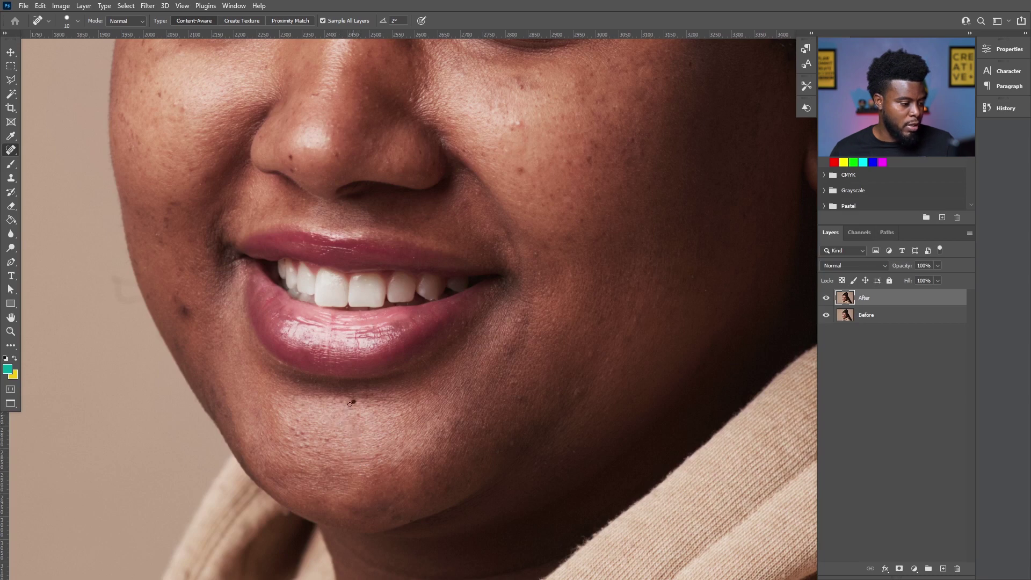
pyautogui.click(339, 434)
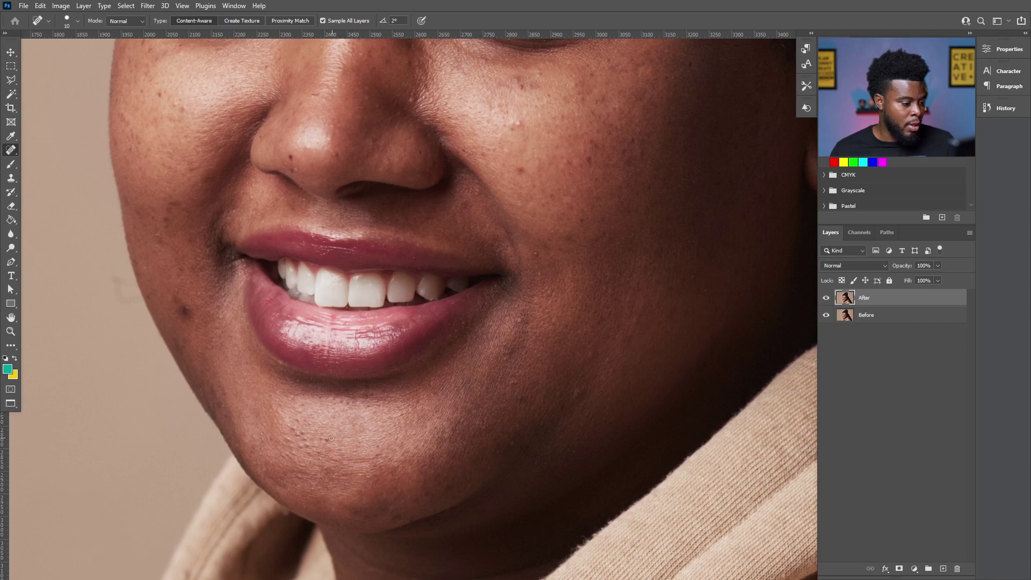
# Heal the small bumps on the photo's left side of the chin and touch up the remaining ones toward its centre
pyautogui.moveTo(324, 438); pyautogui.dragTo(325, 437)
pyautogui.click(295, 454)
pyautogui.moveTo(289, 452); pyautogui.dragTo(287, 455)
pyautogui.moveTo(288, 448); pyautogui.dragTo(287, 438)
pyautogui.moveTo(294, 434); pyautogui.dragTo(293, 430)
pyautogui.moveTo(302, 431); pyautogui.dragTo(304, 441)
pyautogui.moveTo(307, 427); pyautogui.dragTo(309, 424)
pyautogui.moveTo(300, 424); pyautogui.dragTo(296, 419)
pyautogui.moveTo(288, 425); pyautogui.dragTo(294, 424)
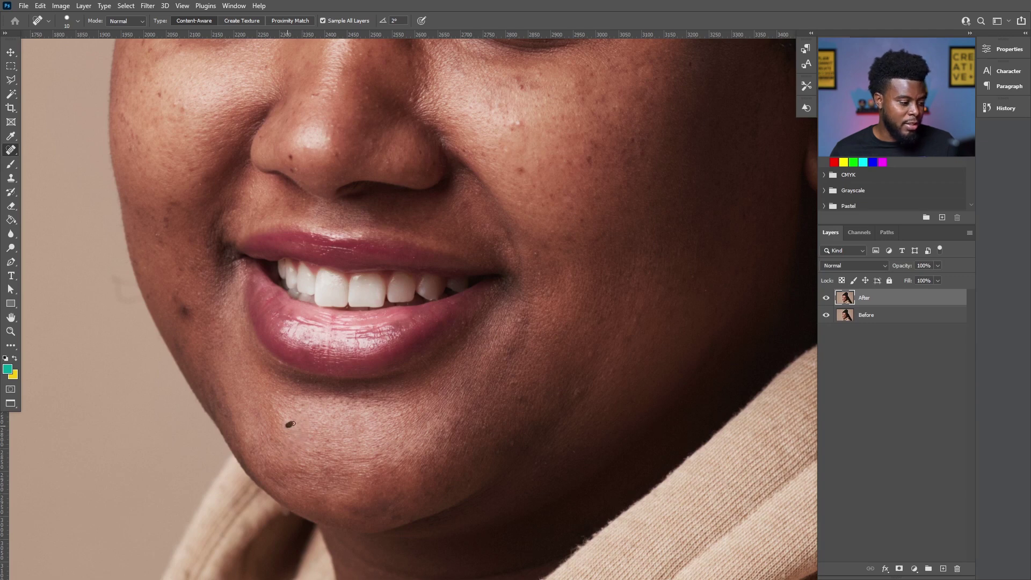
pyautogui.click(300, 410)
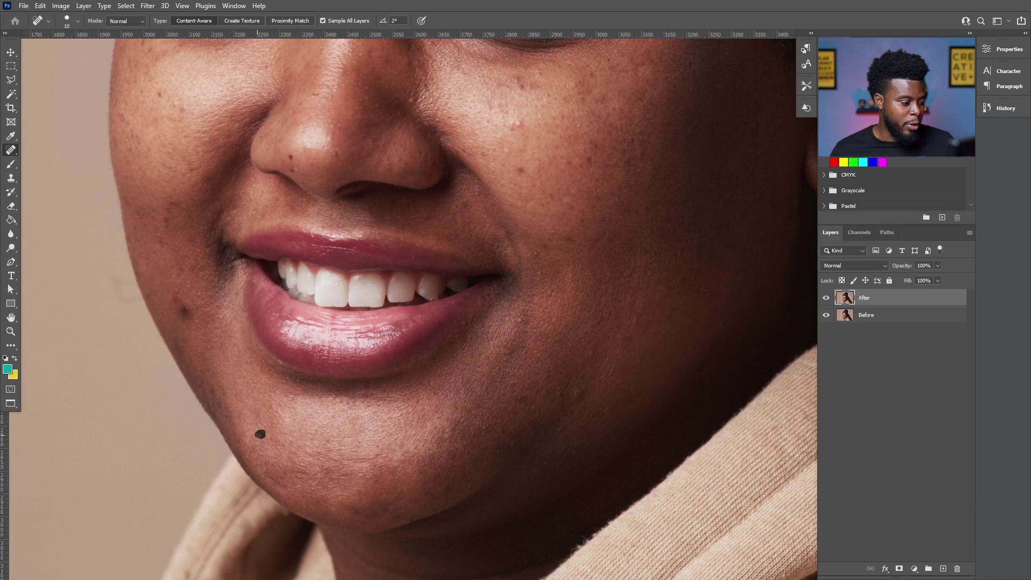
pyautogui.click(258, 436)
pyautogui.click(274, 438)
pyautogui.click(258, 451)
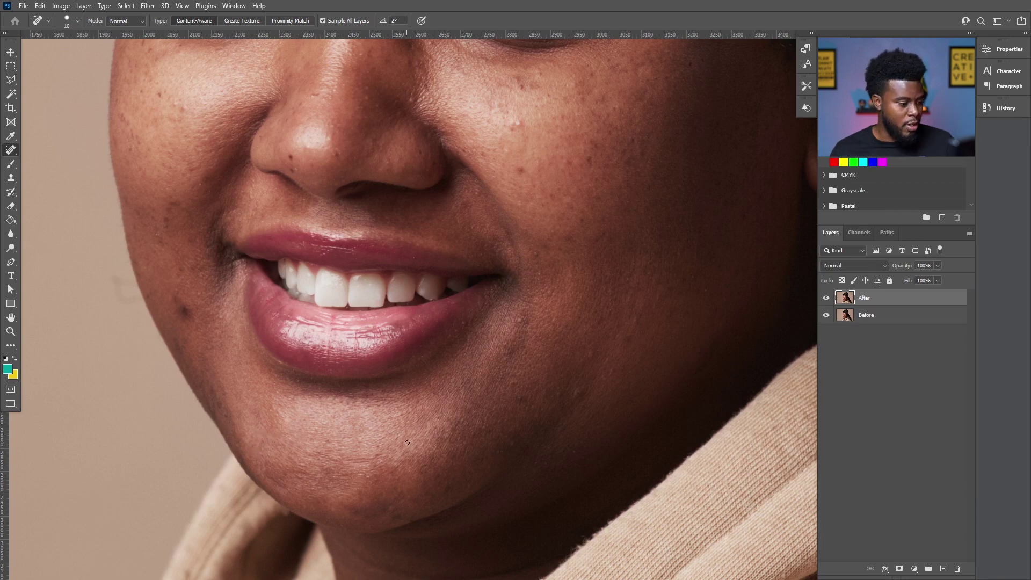
pyautogui.click(357, 451)
pyautogui.click(326, 441)
pyautogui.click(317, 445)
pyautogui.click(310, 448)
pyautogui.click(310, 444)
pyautogui.moveTo(307, 442); pyautogui.dragTo(314, 433)
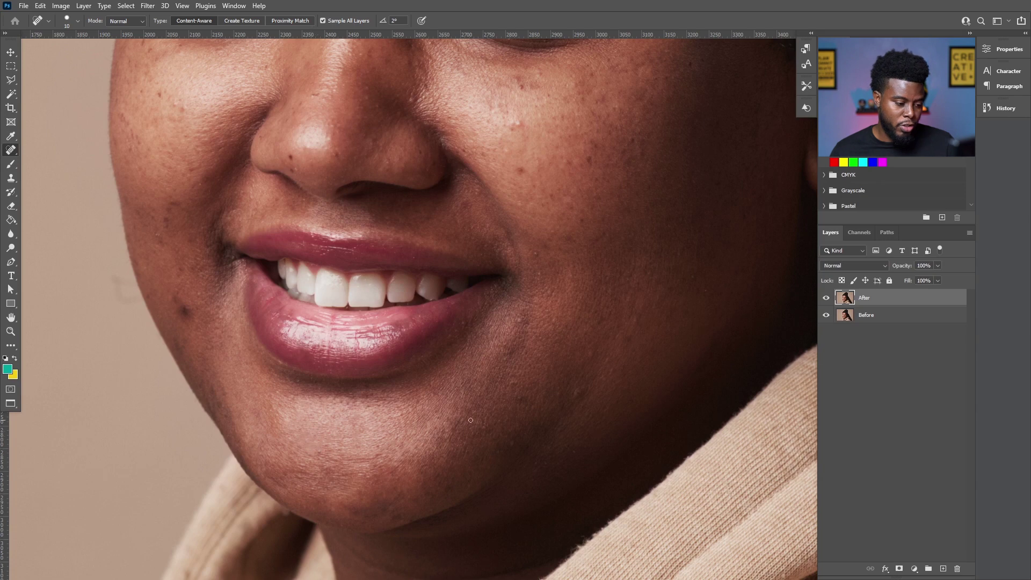
# Heal the small bumps on the photo's right side of the chin and up beside the mouth corner
pyautogui.click(496, 439)
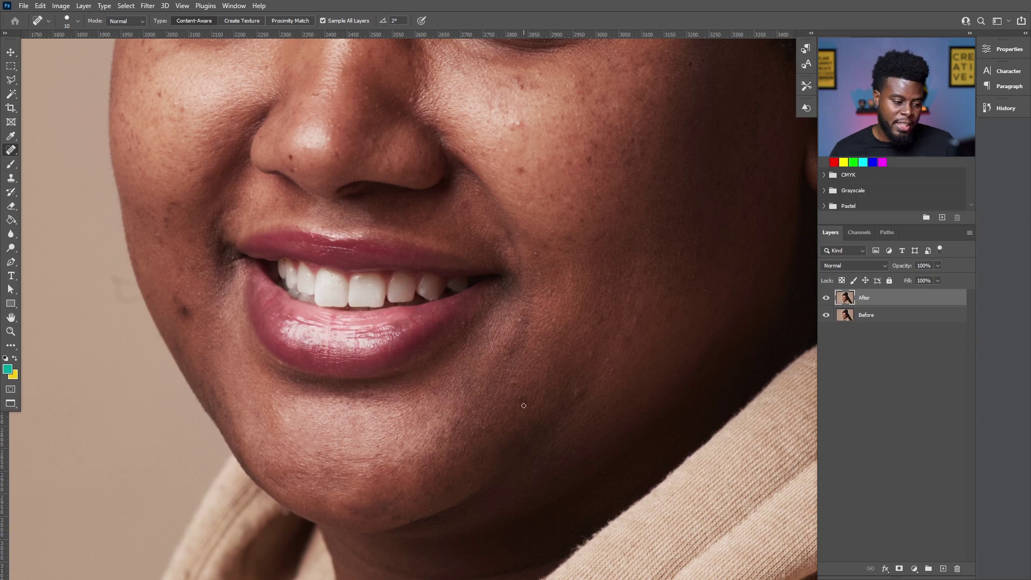
pyautogui.moveTo(519, 400); pyautogui.dragTo(519, 393)
pyautogui.click(509, 383)
pyautogui.click(576, 393)
pyautogui.click(590, 355)
pyautogui.click(559, 391)
pyautogui.click(504, 360)
pyautogui.click(504, 344)
pyautogui.click(521, 320)
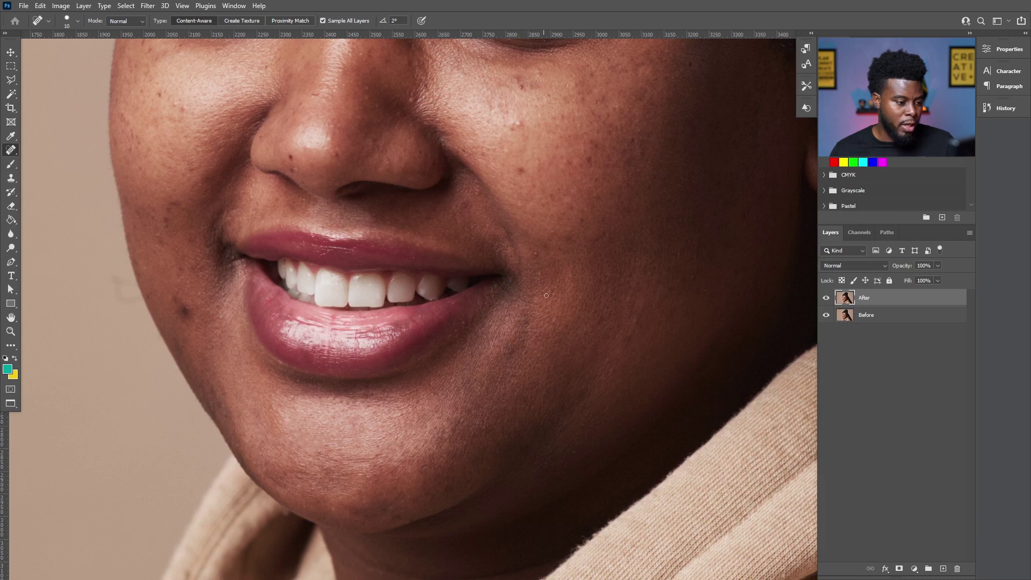
pyautogui.click(539, 278)
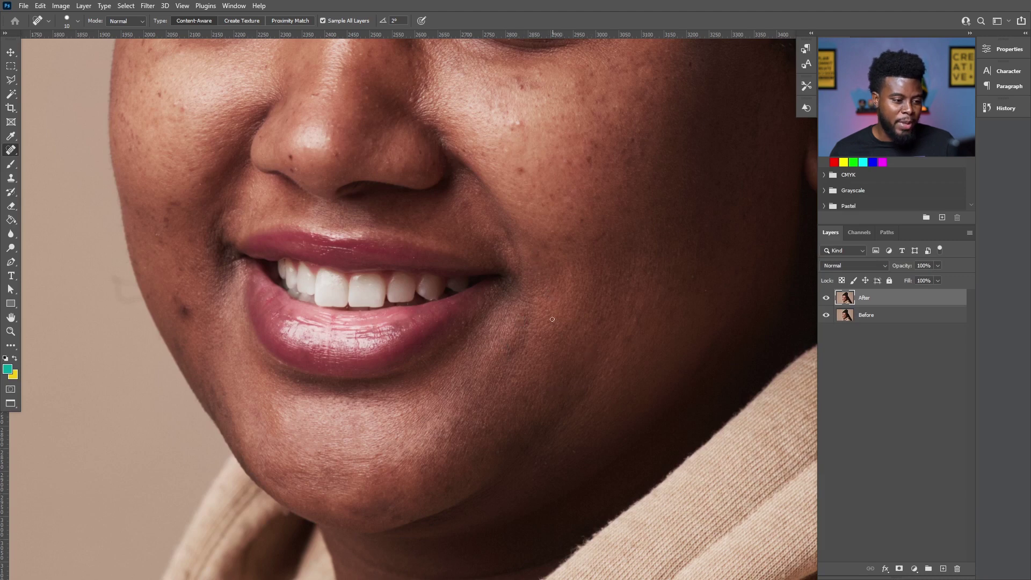
# Heal the small spots along the jaw and lower cheek on the photo's right side
pyautogui.click(603, 379)
pyautogui.click(607, 357)
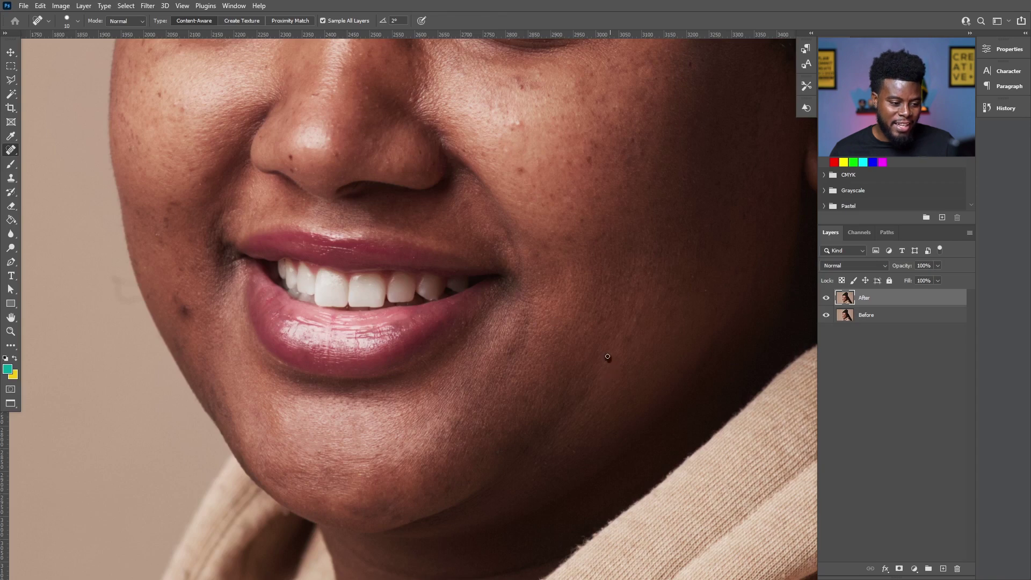
pyautogui.click(623, 340)
pyautogui.click(612, 331)
pyautogui.click(634, 321)
pyautogui.click(628, 304)
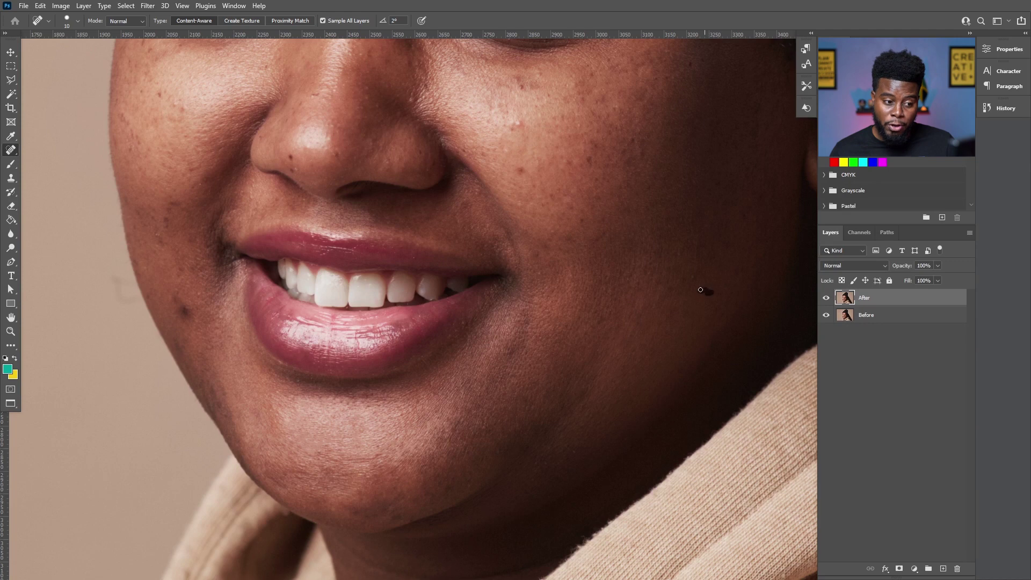
pyautogui.click(678, 255)
pyautogui.click(647, 276)
pyautogui.click(627, 278)
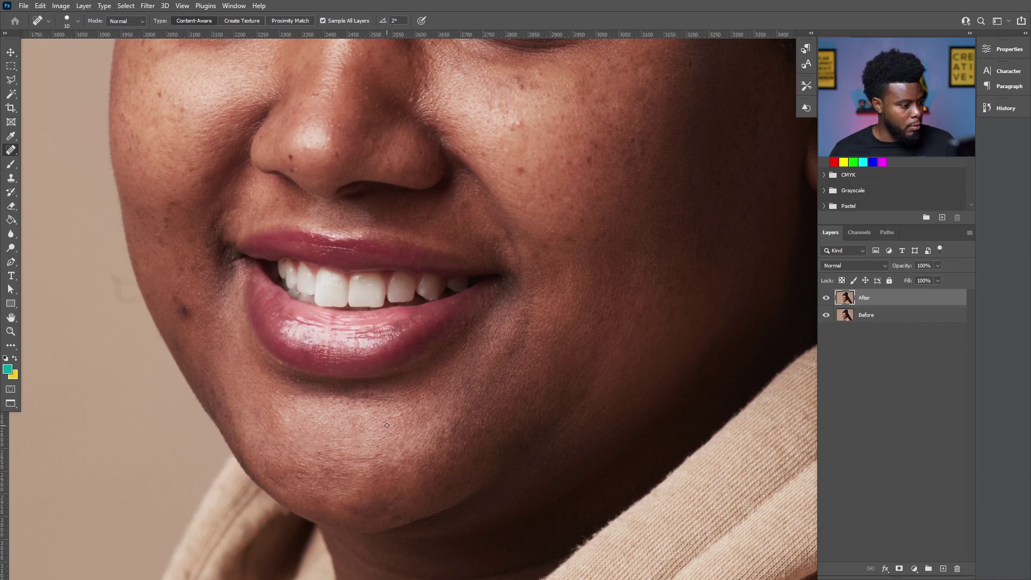
# Remove the dark mole and its surrounding spots on the photo's left lower cheek, beside the mouth
pyautogui.moveTo(370, 424); pyautogui.dragTo(398, 467)
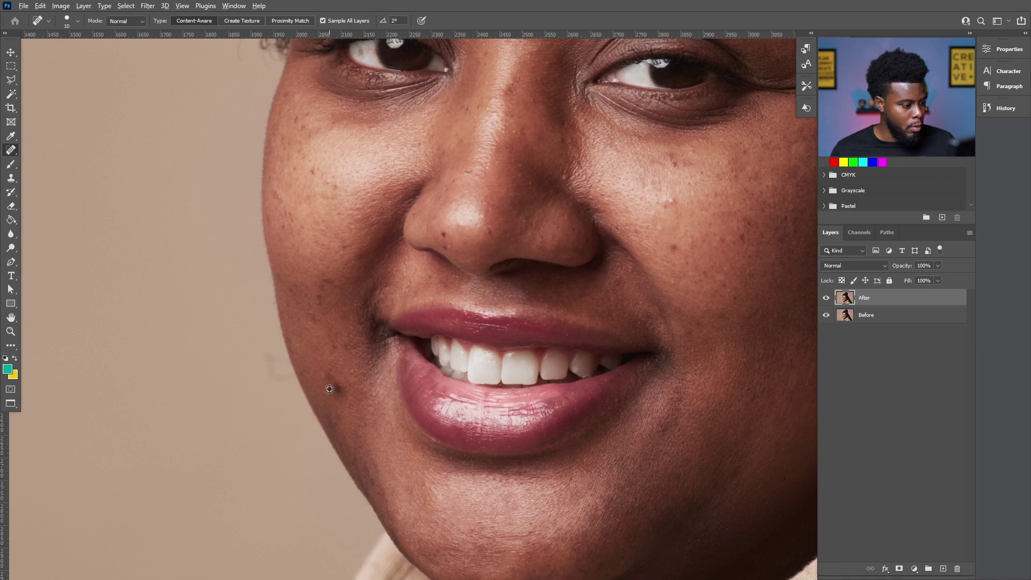
pyautogui.scroll(3, 329, 388)
pyautogui.scroll(-1, 329, 389)
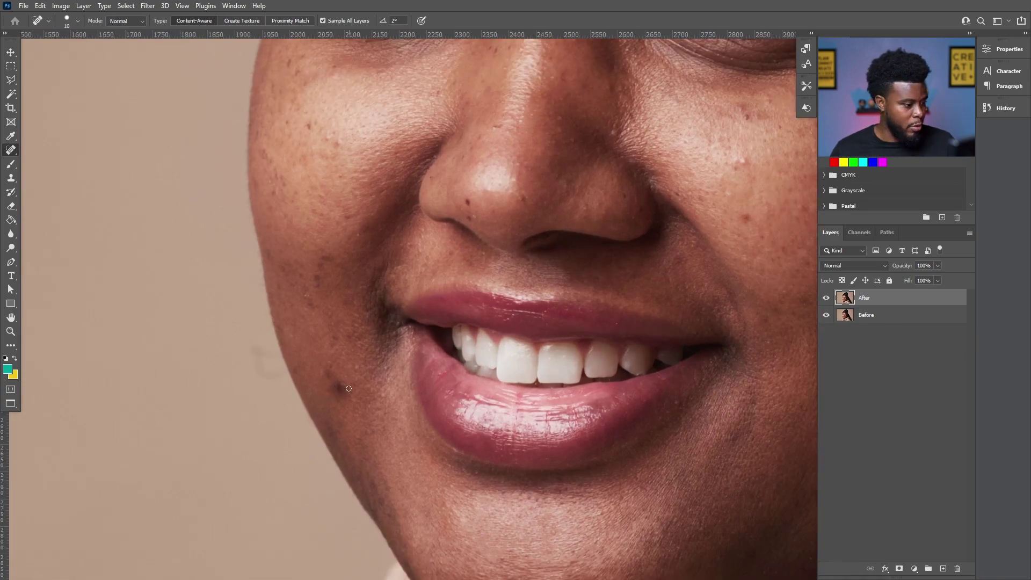
pyautogui.moveTo(340, 389)
pyautogui.mouseDown()
pyautogui.moveTo(322, 375)
pyautogui.moveTo(330, 359)
pyautogui.moveTo(344, 399)
pyautogui.mouseUp()
pyautogui.moveTo(340, 402)
pyautogui.mouseDown()
pyautogui.moveTo(332, 392)
pyautogui.moveTo(351, 396)
pyautogui.moveTo(354, 379)
pyautogui.mouseUp()
pyautogui.moveTo(341, 397); pyautogui.dragTo(341, 397)
pyautogui.moveTo(297, 372); pyautogui.dragTo(298, 372)
# Heal the dark spots on the photo's left cheek above the removed mole, between mouth corner and face edge
pyautogui.moveTo(334, 335)
pyautogui.mouseDown()
pyautogui.moveTo(337, 344)
pyautogui.moveTo(284, 334)
pyautogui.moveTo(306, 308)
pyautogui.mouseUp()
pyautogui.click(281, 328)
pyautogui.moveTo(309, 299)
pyautogui.mouseDown()
pyautogui.moveTo(321, 259)
pyautogui.moveTo(346, 274)
pyautogui.mouseUp()
pyautogui.moveTo(346, 297); pyautogui.dragTo(347, 312)
pyautogui.moveTo(353, 344); pyautogui.dragTo(333, 352)
pyautogui.moveTo(335, 395); pyautogui.dragTo(324, 385)
# Touch up the remaining marks from the photo's left lower cheek down along the jawline
pyautogui.moveTo(323, 382); pyautogui.dragTo(320, 378)
pyautogui.moveTo(313, 366); pyautogui.dragTo(346, 377)
pyautogui.moveTo(353, 384); pyautogui.dragTo(351, 386)
pyautogui.moveTo(327, 424); pyautogui.dragTo(332, 433)
pyautogui.moveTo(374, 492); pyautogui.dragTo(389, 488)
pyautogui.moveTo(325, 368); pyautogui.dragTo(348, 398)
pyautogui.moveTo(265, 180); pyautogui.dragTo(275, 175)
pyautogui.click(281, 181)
# Heal the leftover spots below the lower lip, on the chin and on the photo's right lower cheek
pyautogui.moveTo(492, 305)
pyautogui.mouseDown()
pyautogui.moveTo(324, 283)
pyautogui.moveTo(260, 123)
pyautogui.mouseUp()
pyautogui.moveTo(218, 305); pyautogui.dragTo(222, 312)
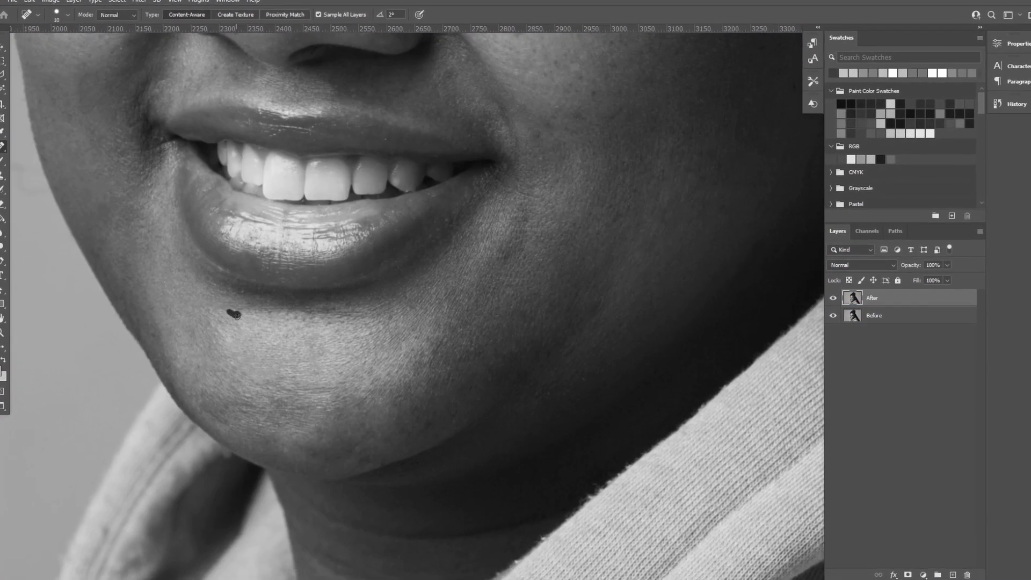
pyautogui.click(339, 411)
pyautogui.click(599, 331)
pyautogui.click(543, 236)
pyautogui.click(579, 117)
pyautogui.moveTo(576, 111)
pyautogui.mouseDown()
pyautogui.moveTo(463, 279)
pyautogui.moveTo(506, 268)
pyautogui.moveTo(558, 183)
pyautogui.moveTo(569, 224)
pyautogui.moveTo(589, 188)
pyautogui.mouseUp()
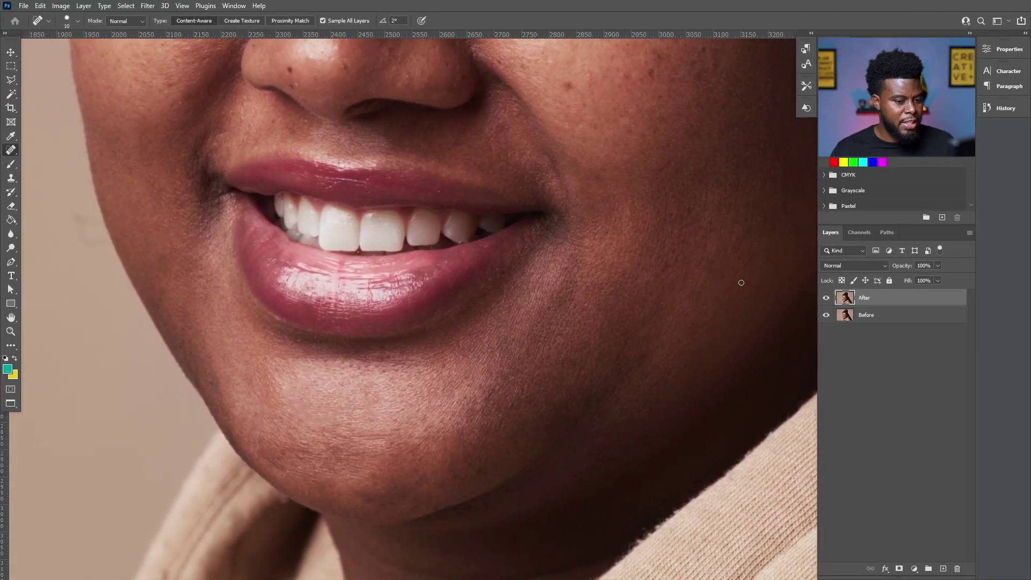
# Compare the retouched mouth and chin area with the original by toggling the After layer's visibility
pyautogui.click(827, 299)
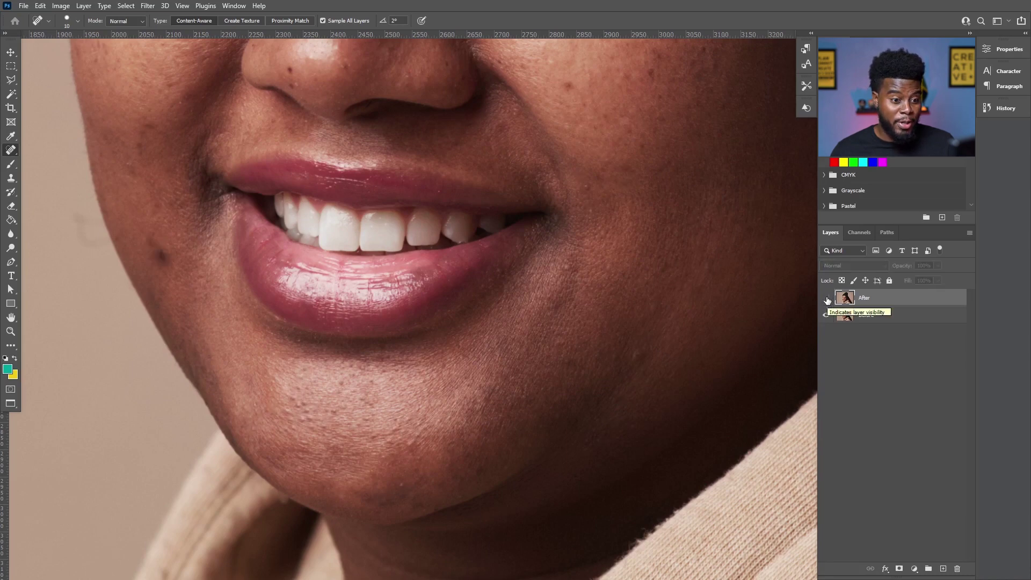
pyautogui.click(826, 299)
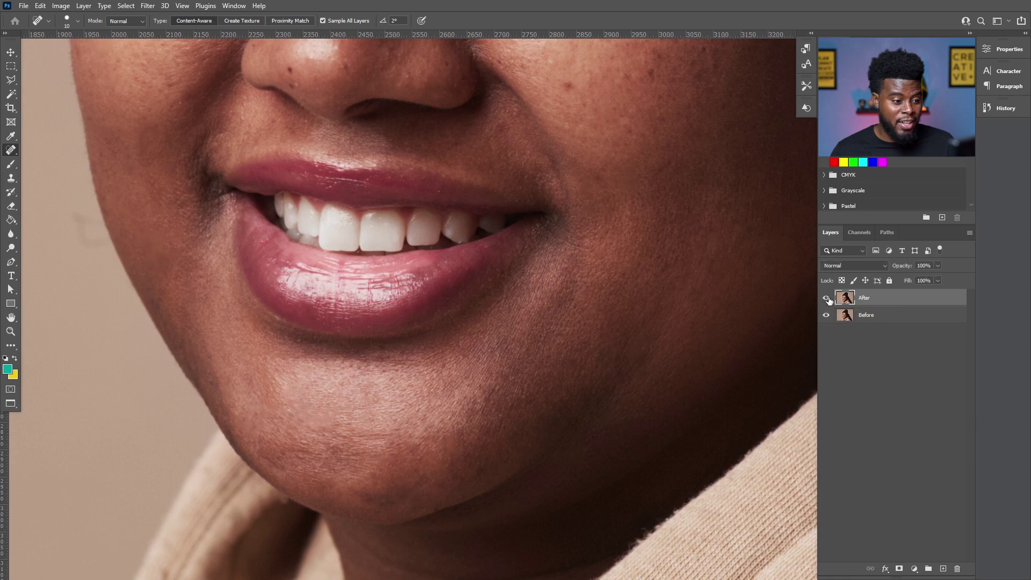
pyautogui.click(827, 299)
pyautogui.click(826, 299)
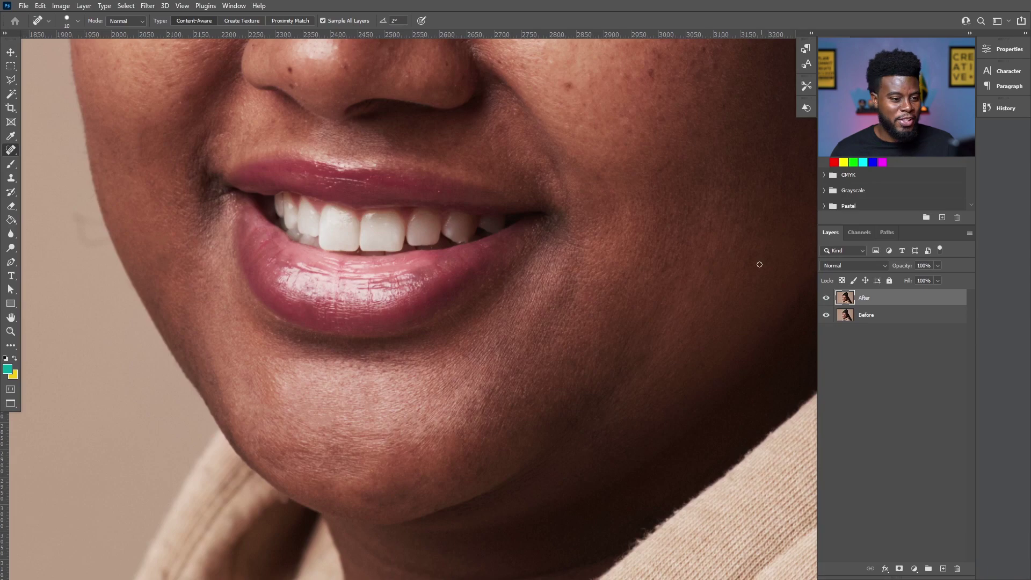
# Heal the mole on the photo's left nostril and the spots up that side of the nose
pyautogui.moveTo(716, 175); pyautogui.dragTo(672, 329)
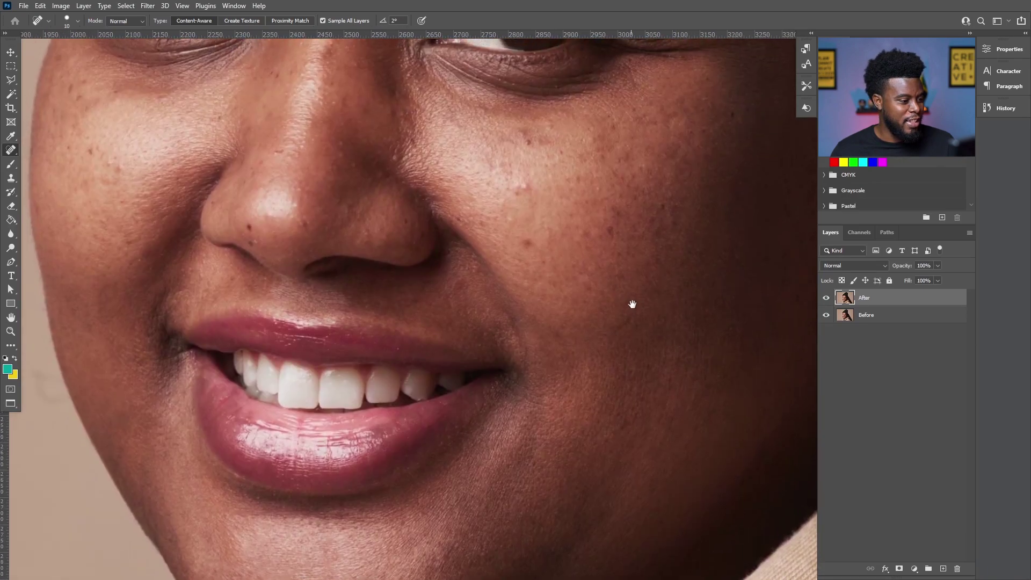
pyautogui.moveTo(633, 301); pyautogui.dragTo(660, 376)
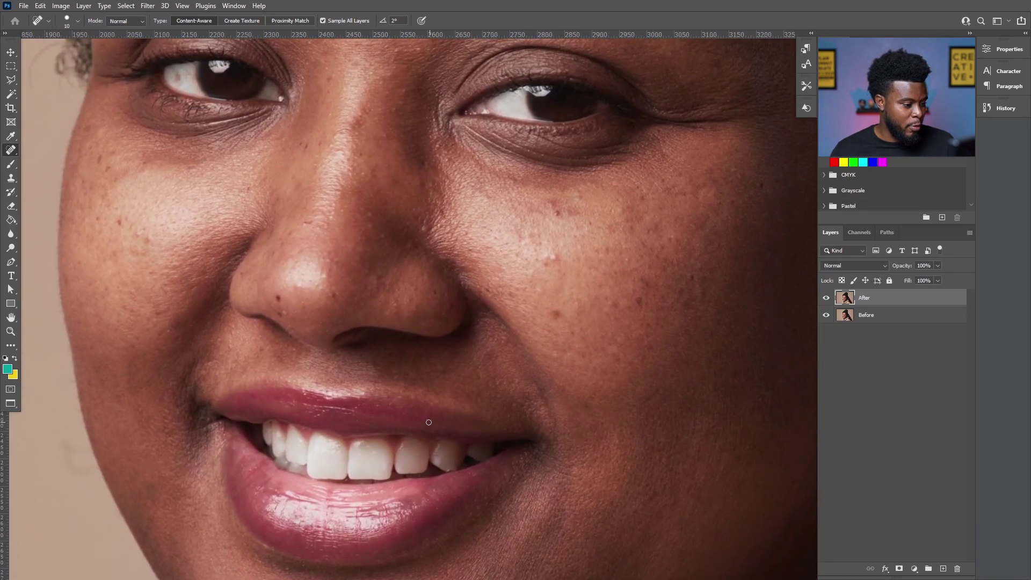
pyautogui.moveTo(369, 357); pyautogui.dragTo(471, 460)
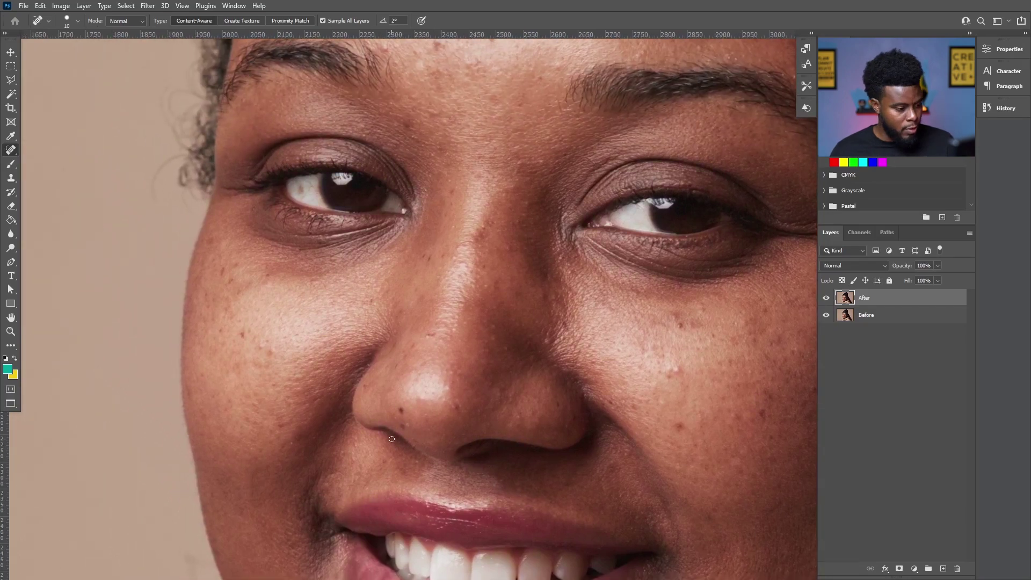
pyautogui.hotkey('ctrl', '+')
pyautogui.hotkey('ctrl', '-')
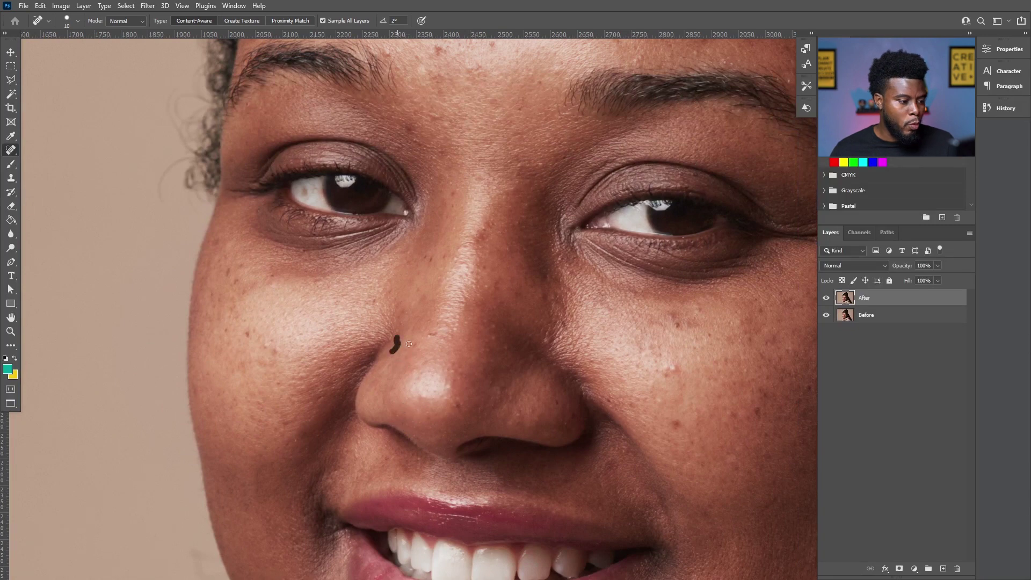
pyautogui.click(433, 337)
pyautogui.click(428, 258)
pyautogui.moveTo(425, 251); pyautogui.dragTo(436, 256)
pyautogui.moveTo(441, 259); pyautogui.dragTo(419, 291)
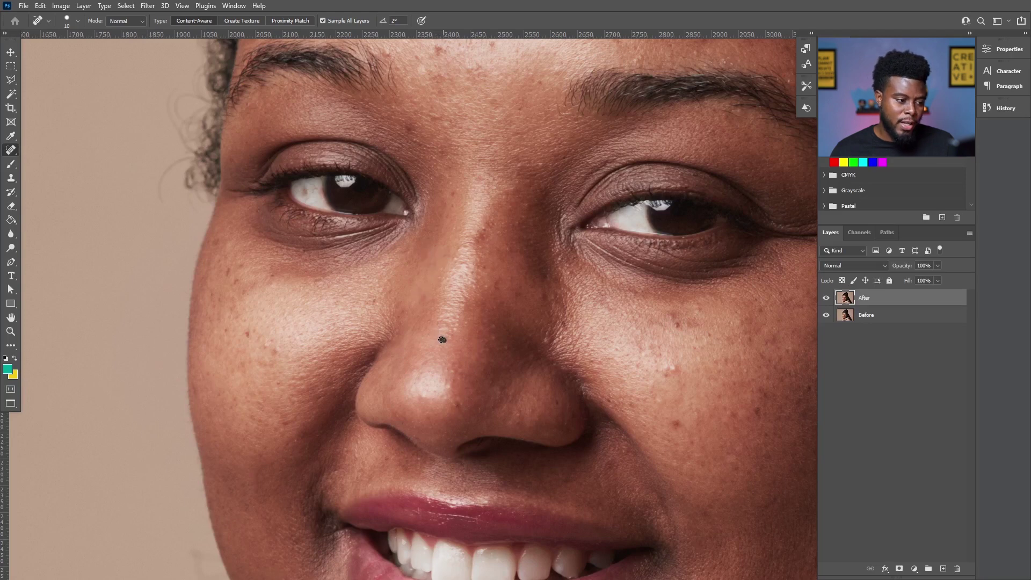
# Heal the small spots on and just above the tip of the nose
pyautogui.click(459, 413)
pyautogui.click(427, 417)
pyautogui.moveTo(419, 391); pyautogui.dragTo(392, 389)
pyautogui.moveTo(411, 378)
pyautogui.mouseDown()
pyautogui.moveTo(427, 360)
pyautogui.moveTo(460, 400)
pyautogui.moveTo(448, 381)
pyautogui.mouseUp()
pyautogui.click(401, 374)
pyautogui.click(455, 377)
pyautogui.click(452, 366)
pyautogui.click(456, 368)
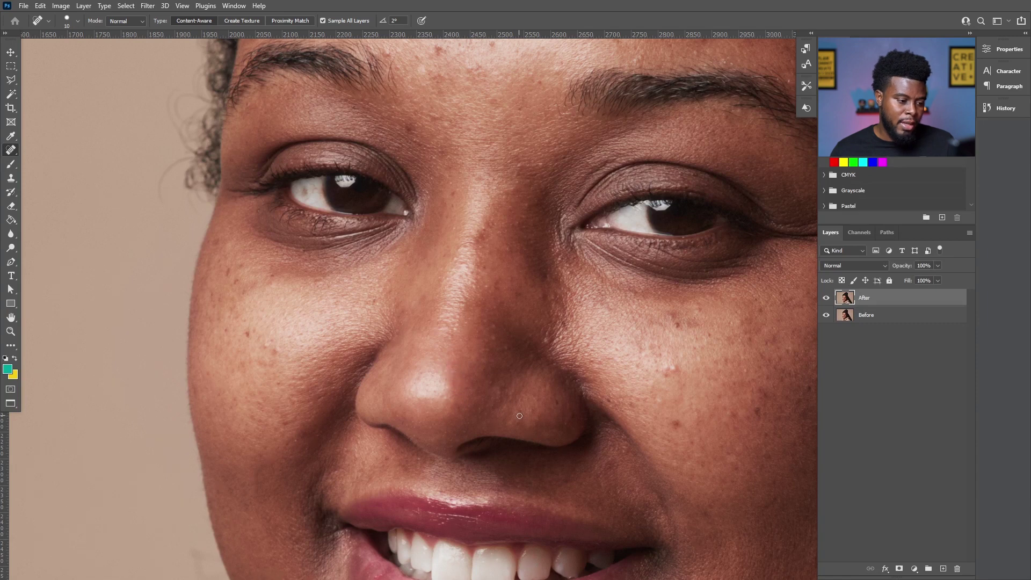
# Heal the spots on the photo's right nostril and up that side of the nose
pyautogui.moveTo(507, 395); pyautogui.dragTo(498, 389)
pyautogui.moveTo(499, 344)
pyautogui.mouseDown()
pyautogui.moveTo(546, 338)
pyautogui.moveTo(548, 328)
pyautogui.mouseUp()
pyautogui.click(541, 328)
pyautogui.click(489, 289)
pyautogui.click(497, 285)
pyautogui.click(482, 269)
# Heal the dark spots on the upper nose bridge between the eyes
pyautogui.click(485, 233)
pyautogui.click(478, 237)
pyautogui.click(480, 243)
pyautogui.click(482, 236)
pyautogui.click(488, 227)
pyautogui.click(507, 232)
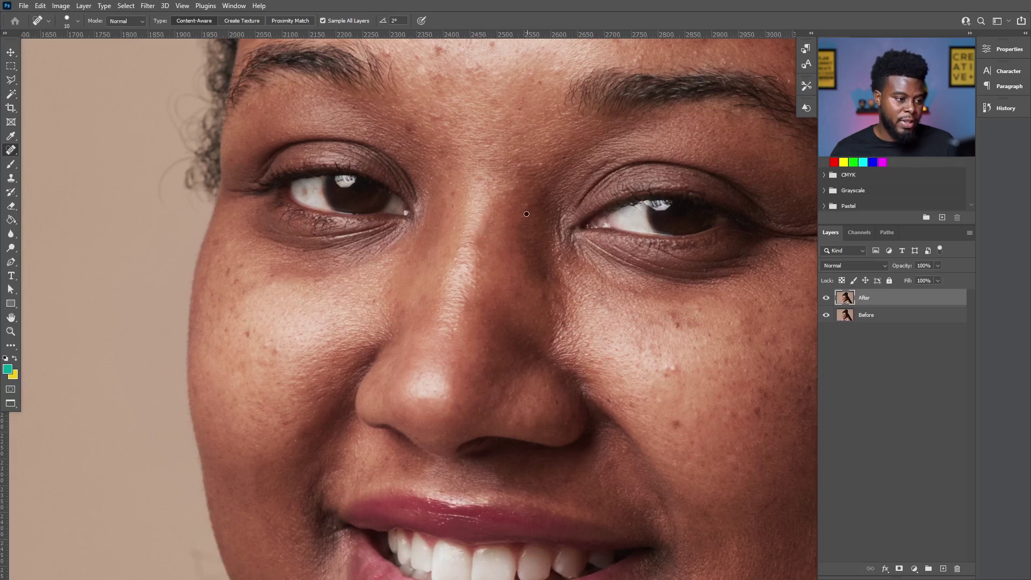
pyautogui.click(526, 210)
pyautogui.click(510, 214)
pyautogui.click(458, 232)
pyautogui.click(457, 218)
pyautogui.click(454, 205)
pyautogui.click(453, 192)
# Heal the raised bump and dark spots on the photo's right cheek beside the nose
pyautogui.moveTo(532, 357); pyautogui.dragTo(532, 339)
pyautogui.moveTo(673, 371)
pyautogui.mouseDown()
pyautogui.moveTo(660, 398)
pyautogui.moveTo(680, 421)
pyautogui.moveTo(624, 457)
pyautogui.mouseUp()
pyautogui.click(611, 462)
pyautogui.moveTo(632, 413); pyautogui.dragTo(631, 403)
pyautogui.moveTo(633, 399)
pyautogui.mouseDown()
pyautogui.moveTo(645, 399)
pyautogui.moveTo(611, 400)
pyautogui.moveTo(590, 358)
pyautogui.mouseUp()
pyautogui.click(620, 386)
# Heal the dark spots on the photo's right cheek just below the eye
pyautogui.moveTo(677, 327)
pyautogui.mouseDown()
pyautogui.moveTo(614, 355)
pyautogui.moveTo(489, 326)
pyautogui.mouseUp()
pyautogui.click(672, 319)
pyautogui.moveTo(517, 325); pyautogui.dragTo(541, 329)
pyautogui.moveTo(536, 321); pyautogui.dragTo(533, 325)
pyautogui.click(540, 311)
# Heal the cluster of dark spots on the outer part of the photo's right cheek
pyautogui.moveTo(571, 365); pyautogui.dragTo(515, 298)
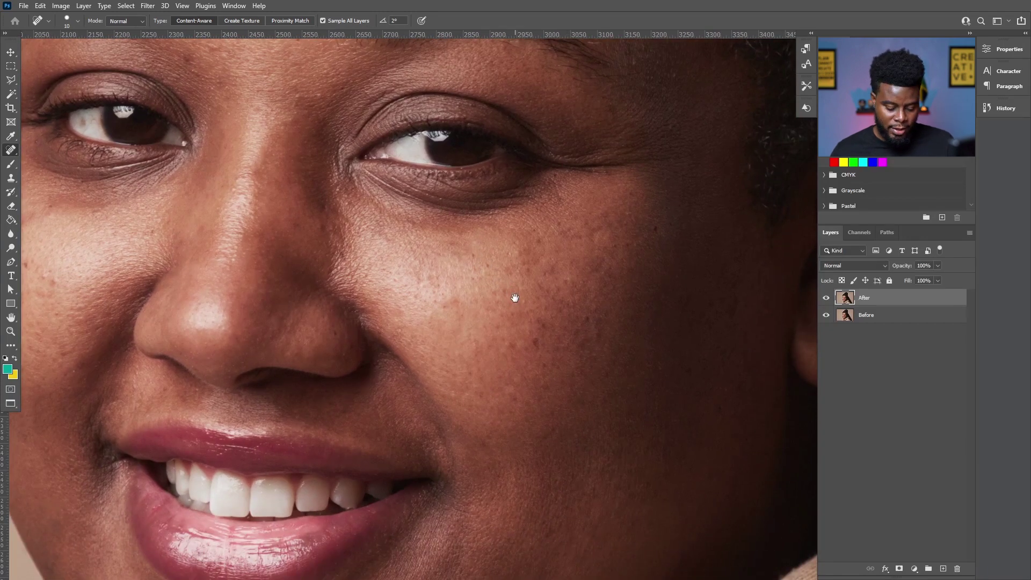
pyautogui.click(551, 294)
pyautogui.moveTo(631, 188); pyautogui.dragTo(638, 199)
pyautogui.click(704, 313)
pyautogui.moveTo(639, 246); pyautogui.dragTo(633, 249)
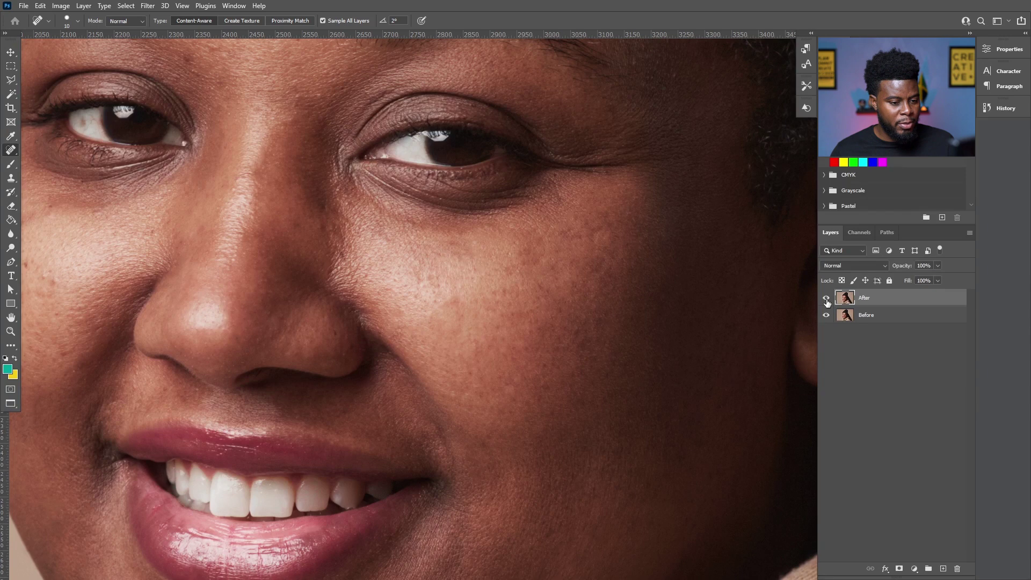
# Compare the retouched nose and cheek with the original by toggling the After layer's visibility
pyautogui.click(826, 301)
pyautogui.click(826, 298)
pyautogui.click(826, 299)
pyautogui.click(826, 301)
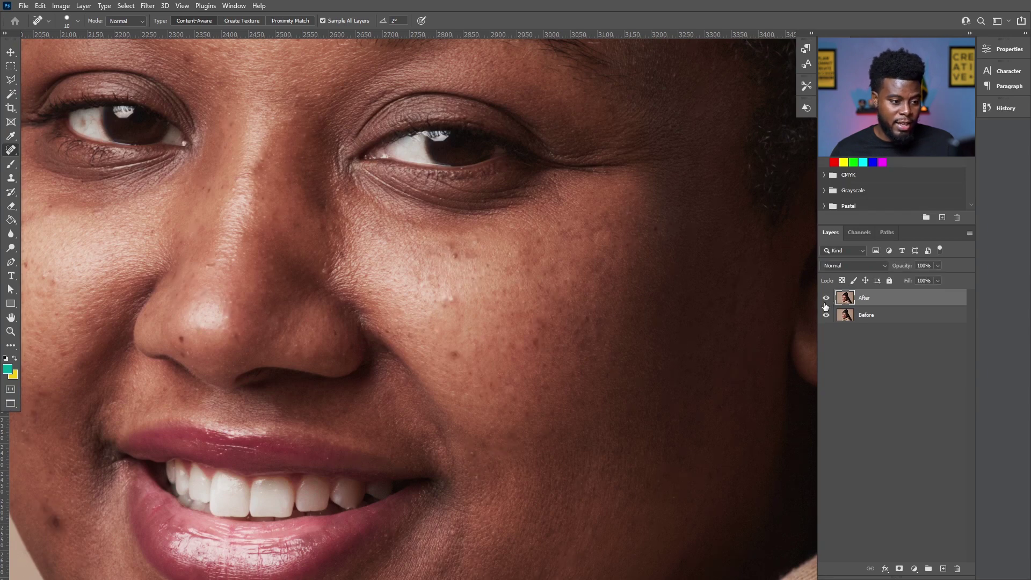
# Heal the dark spots on the photo's left cheek below the eye
pyautogui.moveTo(516, 357); pyautogui.dragTo(687, 336)
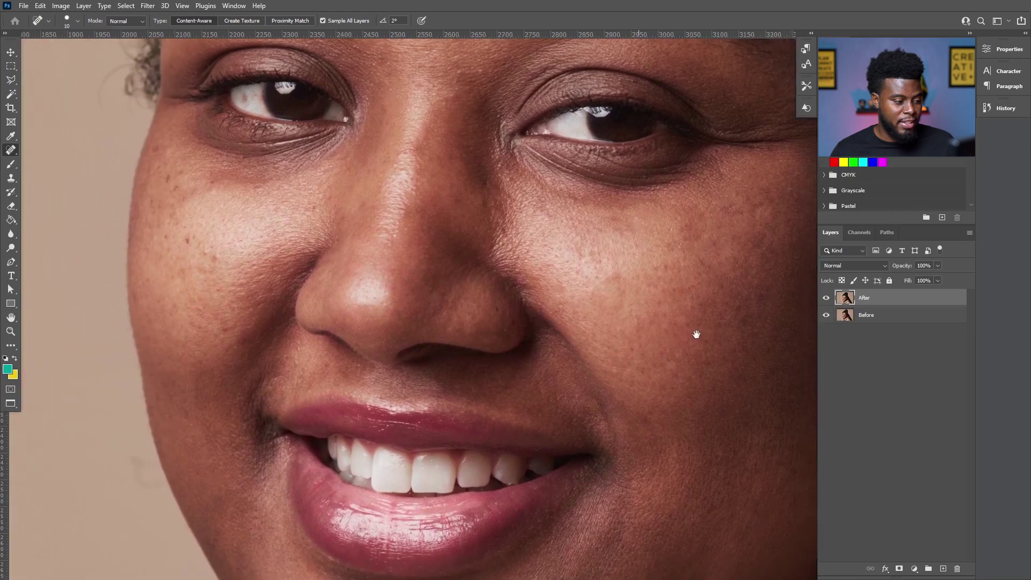
pyautogui.moveTo(617, 364); pyautogui.dragTo(666, 403)
pyautogui.moveTo(651, 350); pyautogui.dragTo(635, 373)
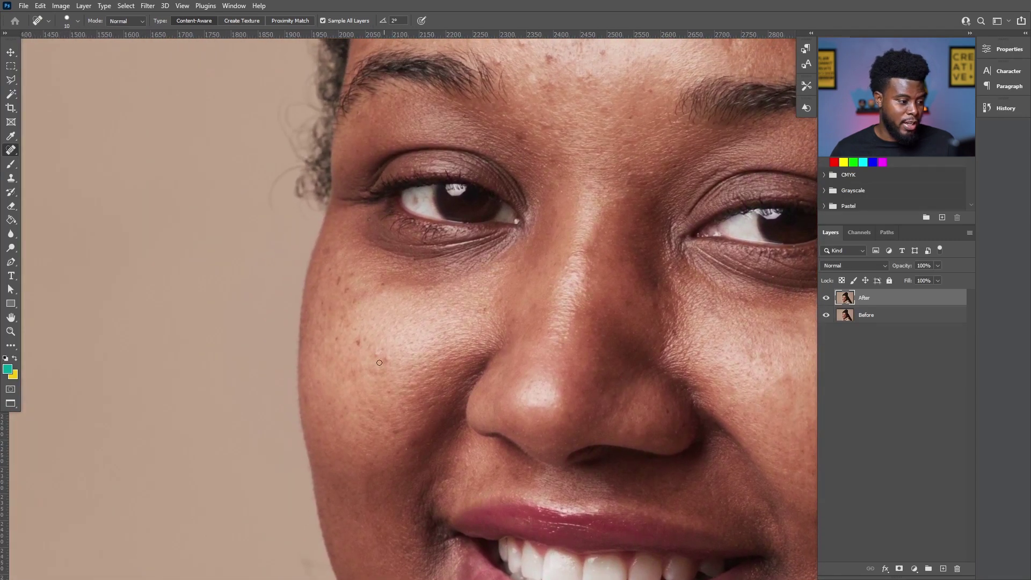
pyautogui.moveTo(388, 361); pyautogui.dragTo(354, 330)
pyautogui.click(376, 354)
pyautogui.click(371, 343)
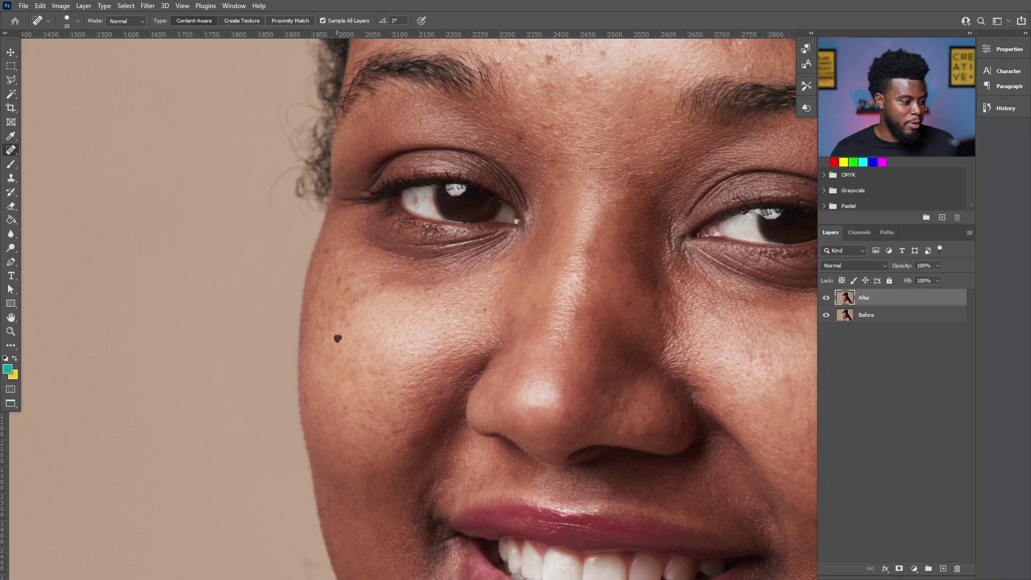
pyautogui.moveTo(382, 396); pyautogui.dragTo(382, 375)
pyautogui.moveTo(346, 322); pyautogui.dragTo(328, 316)
pyautogui.click(322, 306)
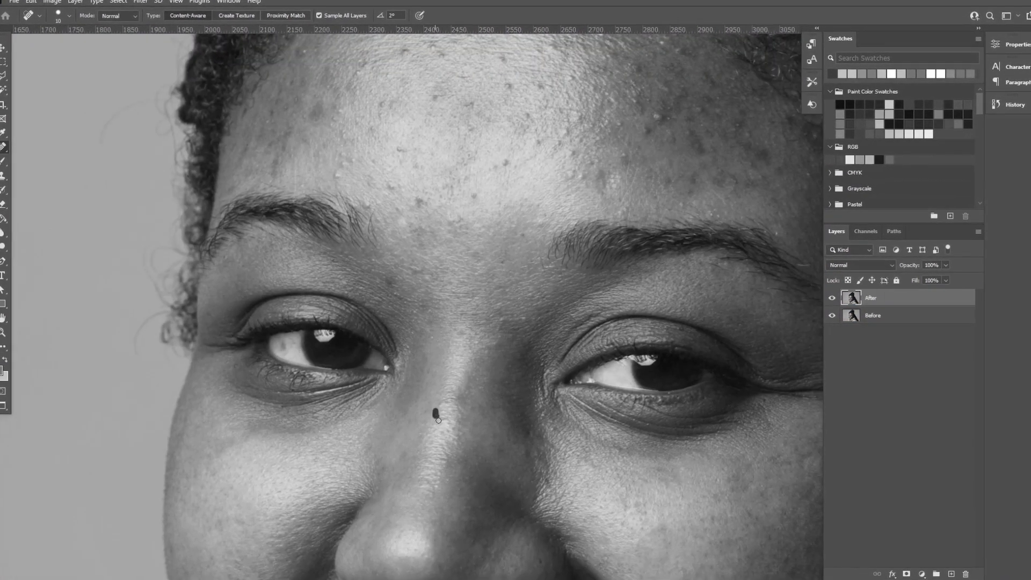
# Heal the spots between and above the eyebrows, working up the middle of the forehead
pyautogui.moveTo(501, 251); pyautogui.dragTo(407, 407)
pyautogui.moveTo(322, 355); pyautogui.dragTo(328, 357)
pyautogui.click(244, 333)
pyautogui.click(295, 380)
pyautogui.moveTo(305, 303); pyautogui.dragTo(313, 305)
pyautogui.click(334, 273)
pyautogui.click(355, 252)
pyautogui.click(306, 204)
pyautogui.click(260, 276)
pyautogui.moveTo(219, 337); pyautogui.dragTo(225, 340)
# Heal the spots on the photo's left side of the forehead, from the temple up to the hairline
pyautogui.click(164, 274)
pyautogui.moveTo(181, 237); pyautogui.dragTo(182, 228)
pyautogui.moveTo(260, 217); pyautogui.dragTo(255, 222)
pyautogui.moveTo(218, 257); pyautogui.dragTo(209, 273)
pyautogui.moveTo(163, 297); pyautogui.dragTo(171, 306)
pyautogui.click(237, 240)
pyautogui.click(215, 156)
pyautogui.click(241, 136)
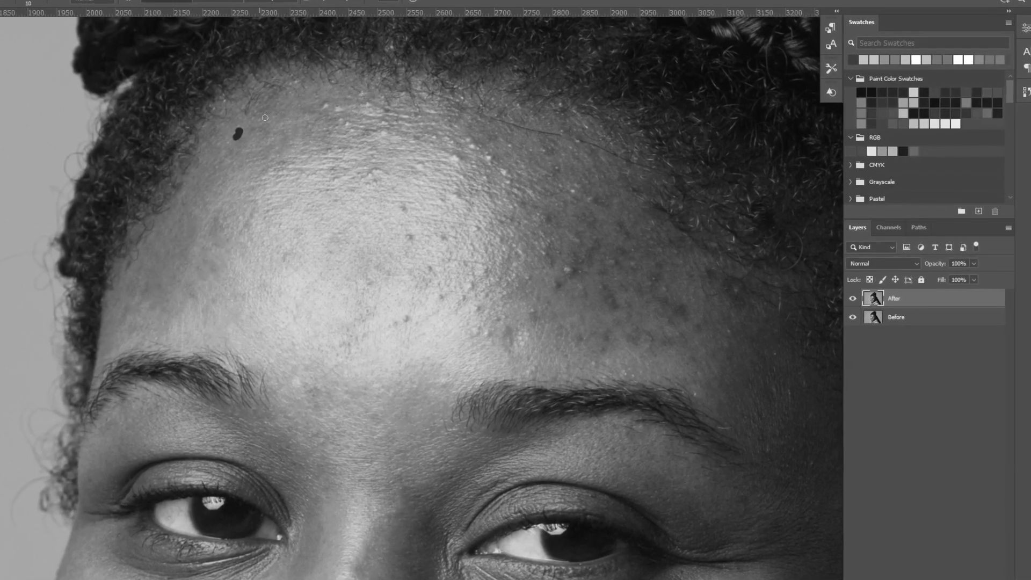
pyautogui.click(281, 248)
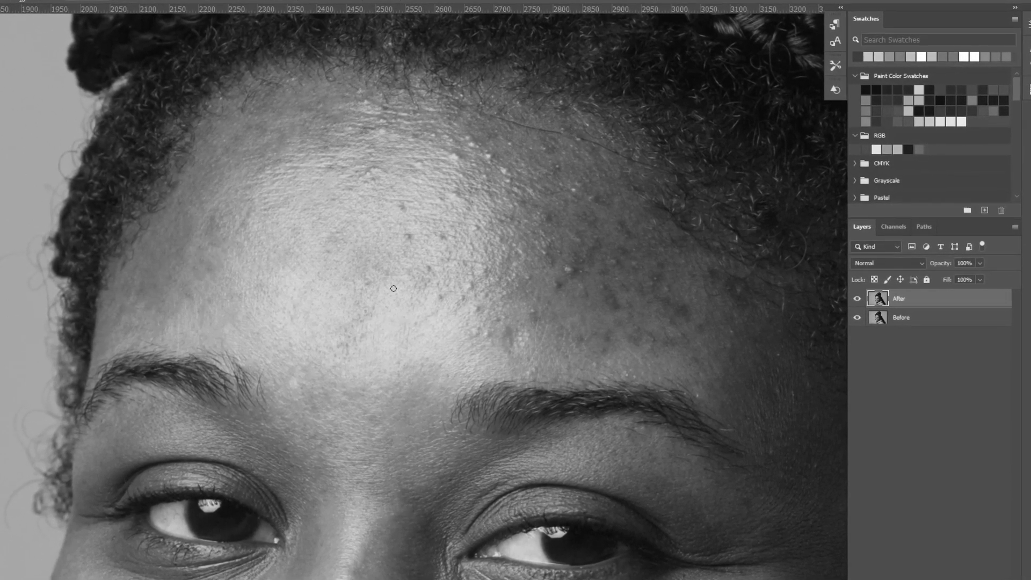
# Heal the small bumps on the upper forehead where the bright highlight meets the photo's right side, below the hairline
pyautogui.click(407, 233)
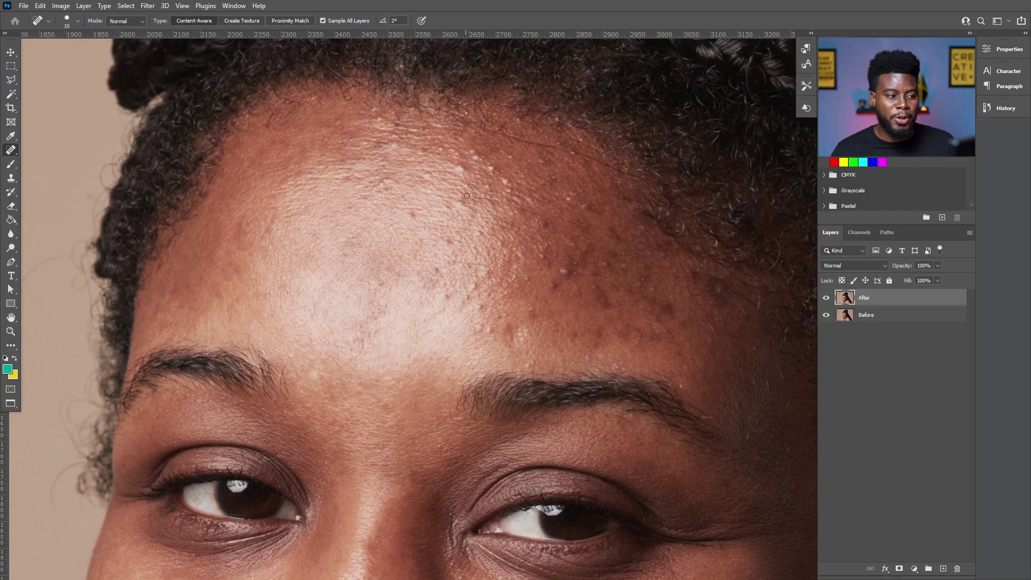
pyautogui.click(463, 166)
pyautogui.click(476, 156)
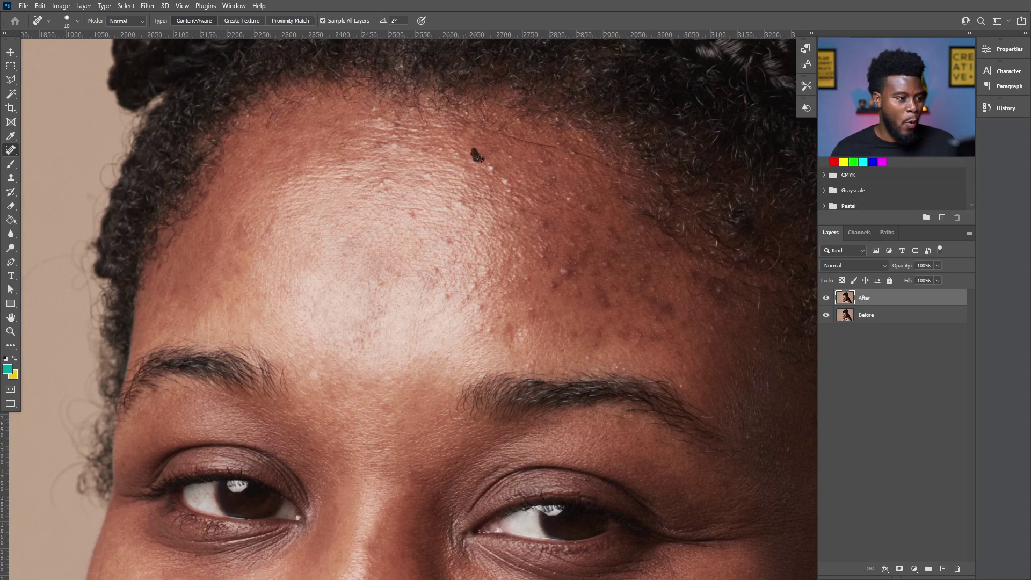
pyautogui.click(463, 168)
pyautogui.click(491, 170)
pyautogui.click(512, 156)
pyautogui.click(491, 173)
pyautogui.click(484, 158)
# Heal the spots across the upper part of the forehead highlight, up to the hairline
pyautogui.moveTo(491, 175)
pyautogui.mouseDown()
pyautogui.moveTo(465, 151)
pyautogui.moveTo(443, 152)
pyautogui.mouseUp()
pyautogui.moveTo(378, 189)
pyautogui.mouseDown()
pyautogui.moveTo(388, 181)
pyautogui.moveTo(382, 193)
pyautogui.moveTo(366, 187)
pyautogui.mouseUp()
pyautogui.moveTo(366, 181)
pyautogui.mouseDown()
pyautogui.moveTo(385, 161)
pyautogui.moveTo(370, 139)
pyautogui.moveTo(398, 141)
pyautogui.moveTo(360, 142)
pyautogui.moveTo(369, 141)
pyautogui.mouseUp()
pyautogui.moveTo(352, 142); pyautogui.dragTo(352, 142)
pyautogui.moveTo(376, 119); pyautogui.dragTo(397, 139)
pyautogui.click(374, 108)
pyautogui.click(359, 124)
pyautogui.click(399, 127)
# Heal the blemishes across the middle of the forehead highlight
pyautogui.moveTo(416, 208); pyautogui.dragTo(348, 207)
pyautogui.moveTo(364, 198); pyautogui.dragTo(363, 192)
pyautogui.moveTo(354, 176); pyautogui.dragTo(357, 177)
pyautogui.moveTo(442, 182); pyautogui.dragTo(425, 171)
pyautogui.click(414, 215)
pyautogui.moveTo(444, 240)
pyautogui.mouseDown()
pyautogui.moveTo(449, 296)
pyautogui.moveTo(430, 268)
pyautogui.mouseUp()
pyautogui.click(458, 245)
# Heal the remaining spots in the lower forehead highlight and along its edge above the photo's right eyebrow
pyautogui.click(449, 296)
pyautogui.click(381, 283)
pyautogui.click(441, 314)
pyautogui.moveTo(485, 332); pyautogui.dragTo(486, 329)
pyautogui.click(479, 306)
pyautogui.click(466, 296)
pyautogui.click(475, 285)
pyautogui.moveTo(461, 287); pyautogui.dragTo(436, 286)
pyautogui.click(429, 284)
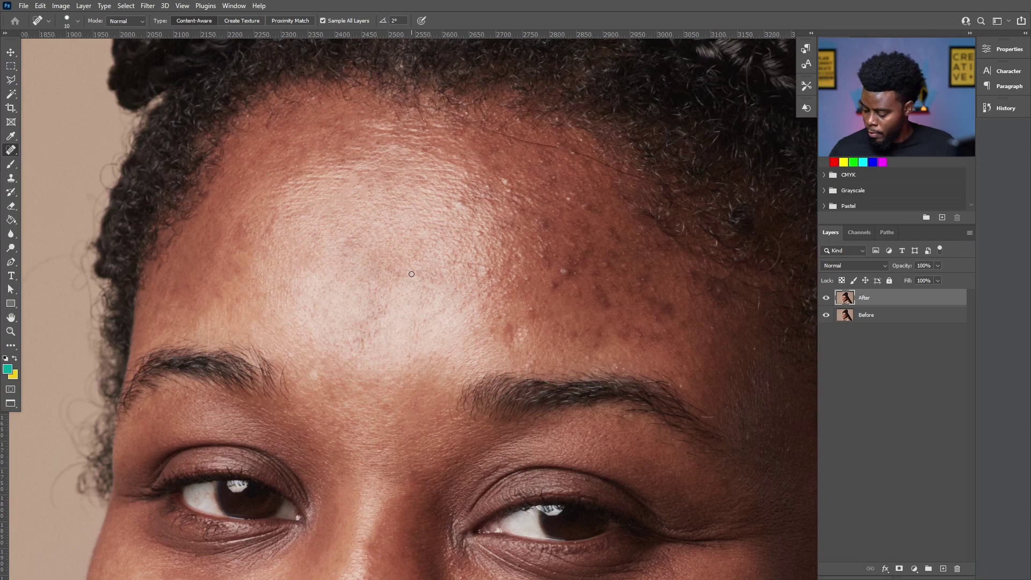
# Patch the dark spot above the inner end of the photo's right eyebrow with the clean skin beside it, using the Patch tool, and deselect
pyautogui.rightClick(12, 153)
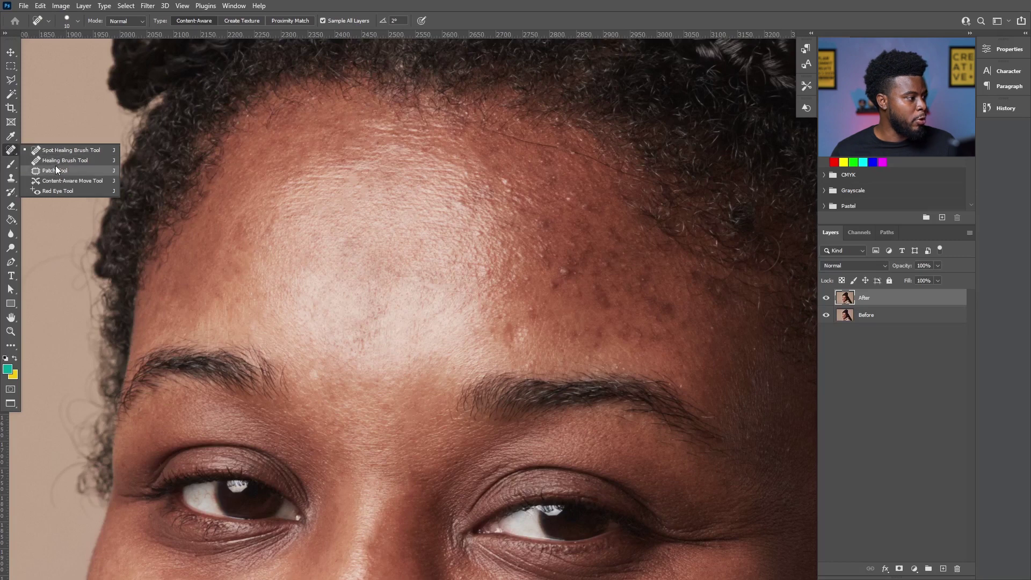
pyautogui.click(73, 173)
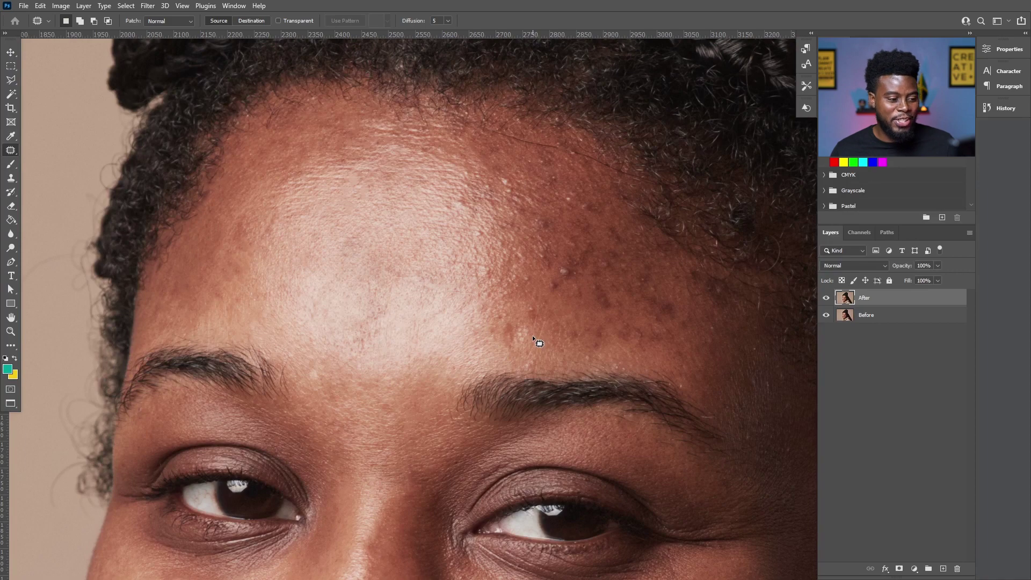
pyautogui.moveTo(528, 320)
pyautogui.mouseDown()
pyautogui.moveTo(497, 320)
pyautogui.moveTo(495, 341)
pyautogui.moveTo(507, 358)
pyautogui.moveTo(524, 355)
pyautogui.moveTo(526, 321)
pyautogui.mouseUp()
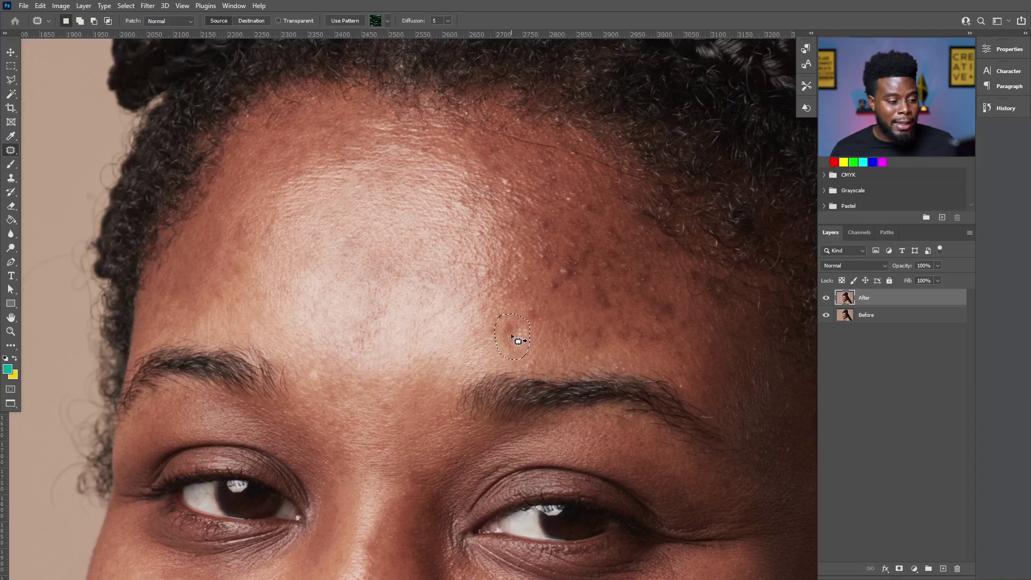
pyautogui.moveTo(494, 342); pyautogui.dragTo(441, 356)
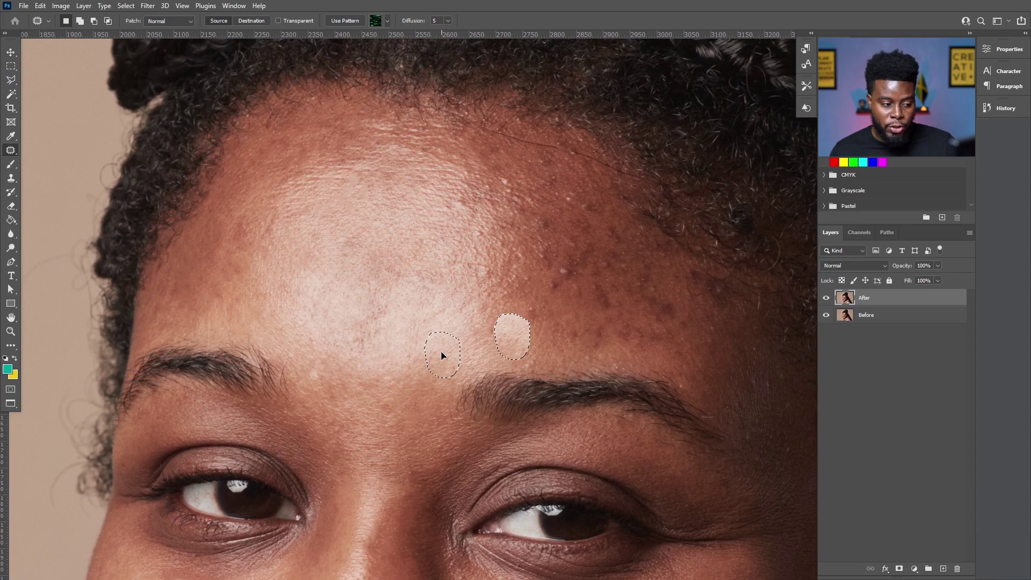
pyautogui.moveTo(442, 356); pyautogui.dragTo(550, 345)
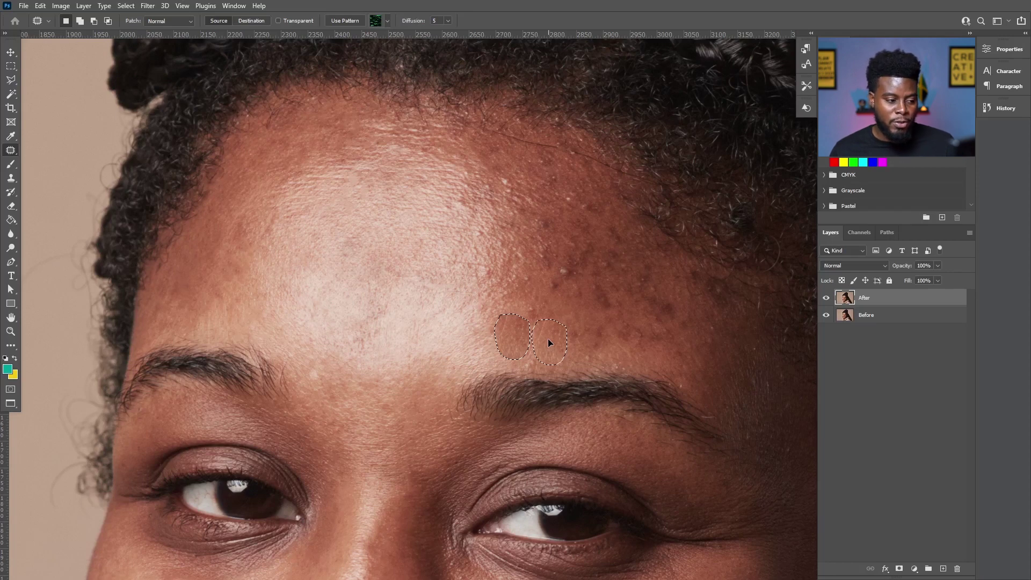
pyautogui.moveTo(549, 340); pyautogui.dragTo(549, 339)
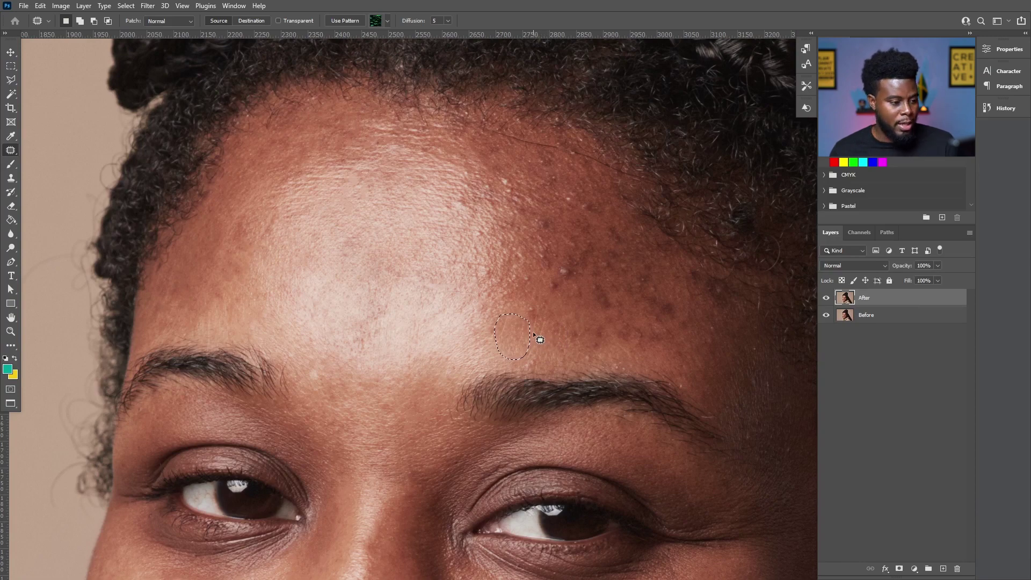
pyautogui.hotkey('ctrl', 'd')
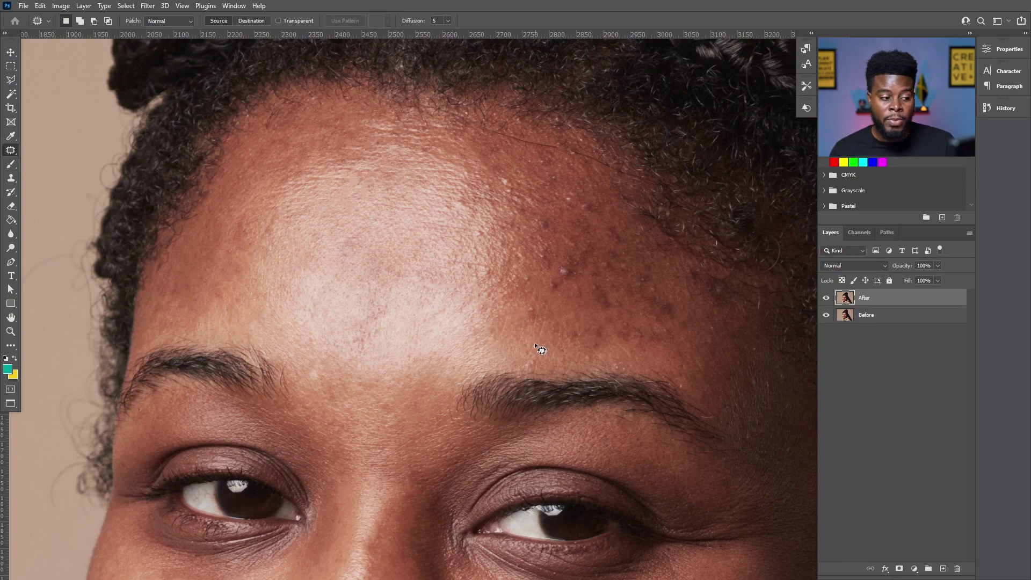
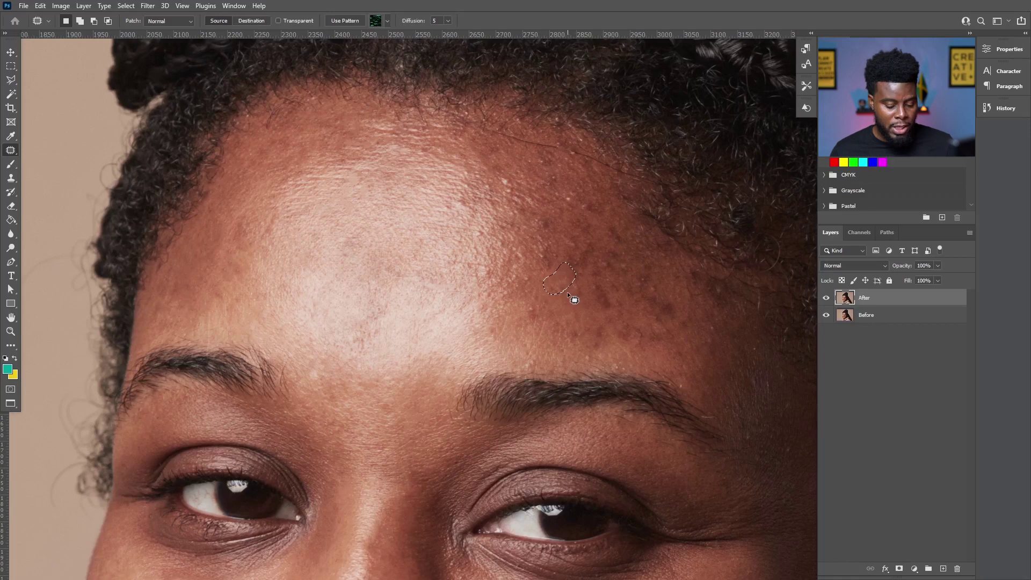
# Compare the forehead retouch with the original by repeatedly hiding and showing the After layer
pyautogui.hotkey('ctrl', 'd')
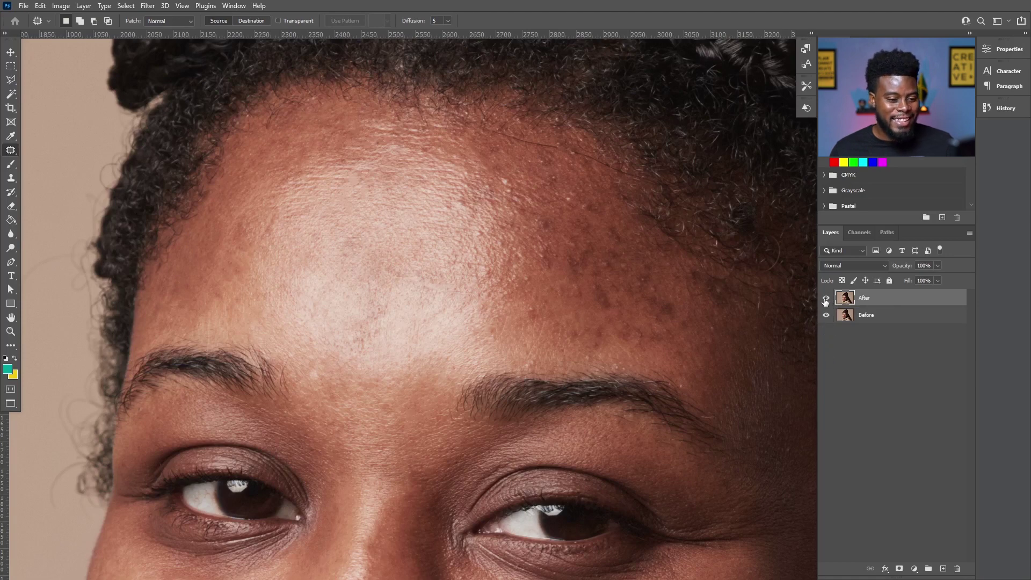
pyautogui.click(826, 299)
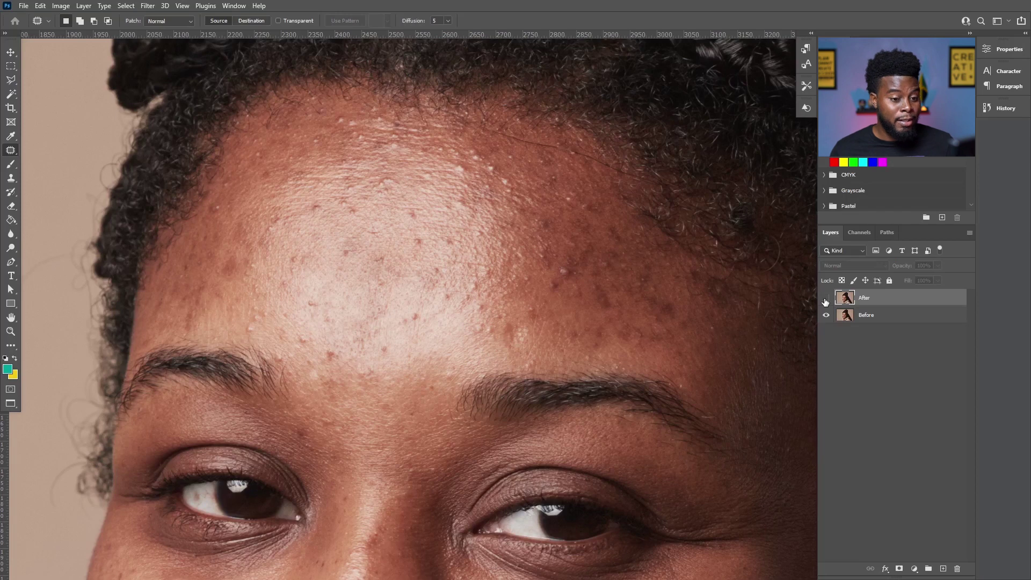
pyautogui.click(826, 299)
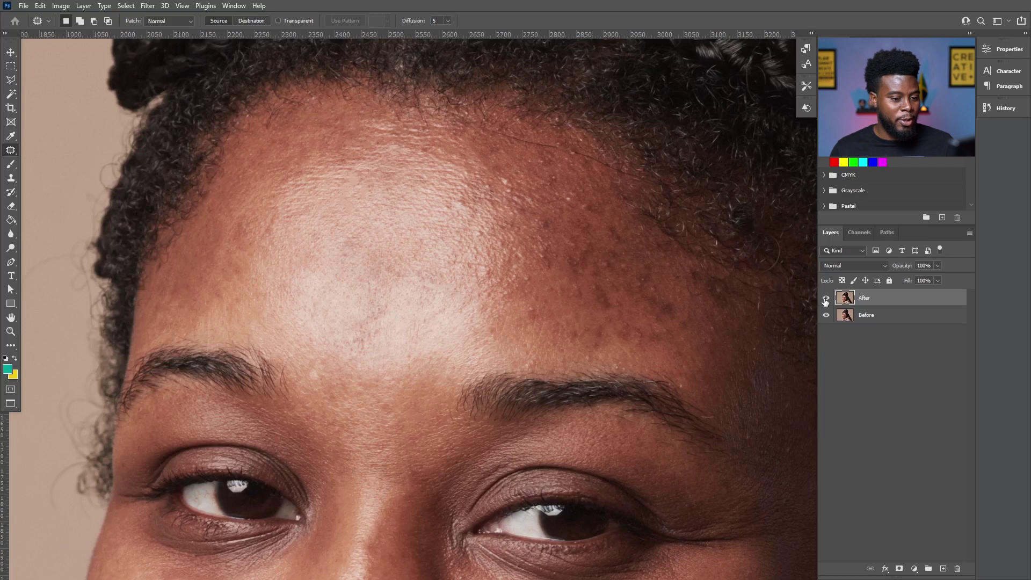
pyautogui.click(826, 299)
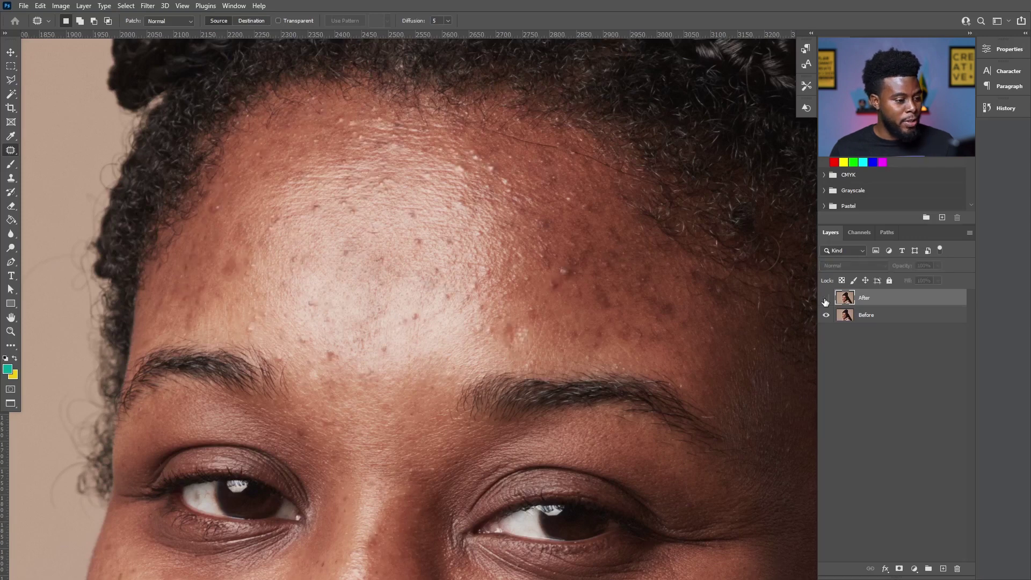
pyautogui.click(826, 299)
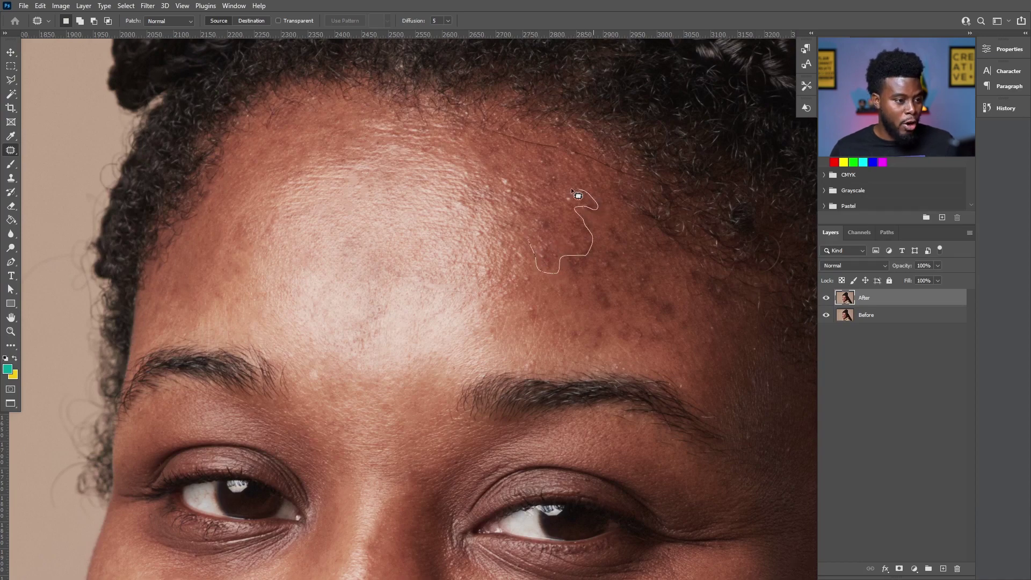
# Try to patch a large irregular area on the shadowed side of the forehead with nearby skin, using the Patch tool
pyautogui.moveTo(534, 202)
pyautogui.mouseDown()
pyautogui.moveTo(518, 224)
pyautogui.moveTo(536, 253)
pyautogui.moveTo(568, 268)
pyautogui.moveTo(543, 308)
pyautogui.moveTo(488, 316)
pyautogui.mouseUp()
pyautogui.hotkey('ctrl', 'd')
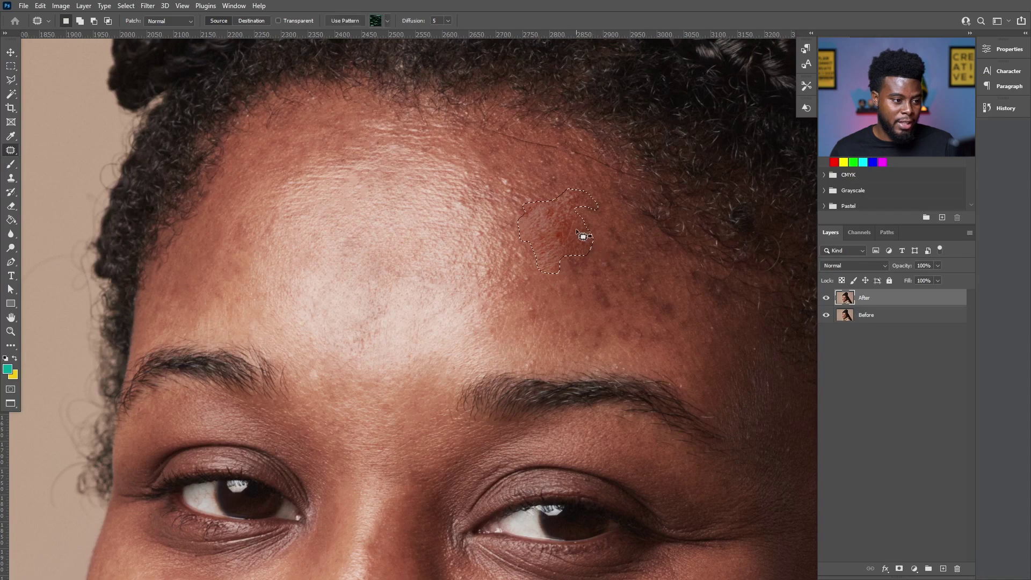
pyautogui.moveTo(586, 242); pyautogui.dragTo(562, 230)
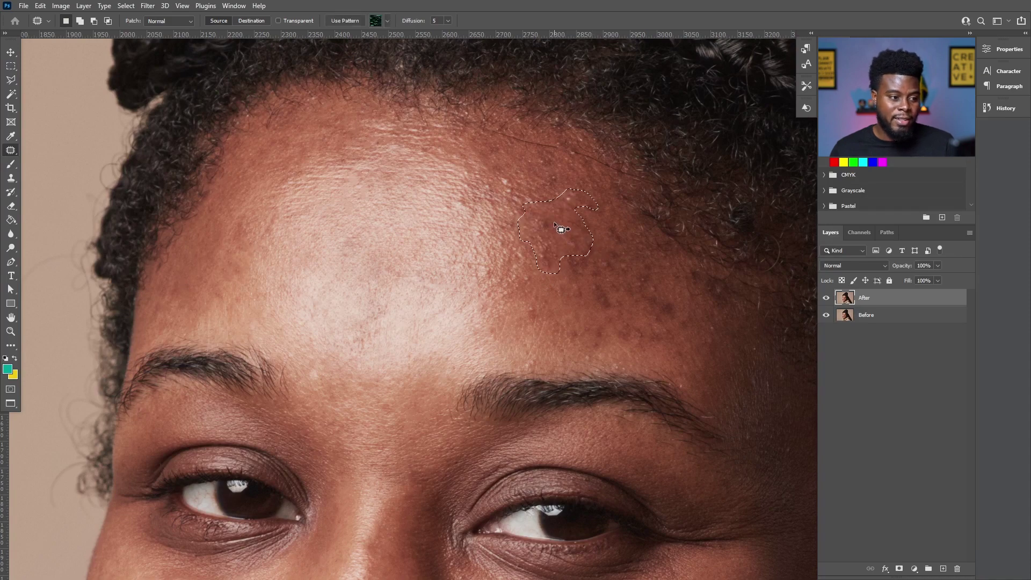
pyautogui.moveTo(562, 226); pyautogui.dragTo(587, 304)
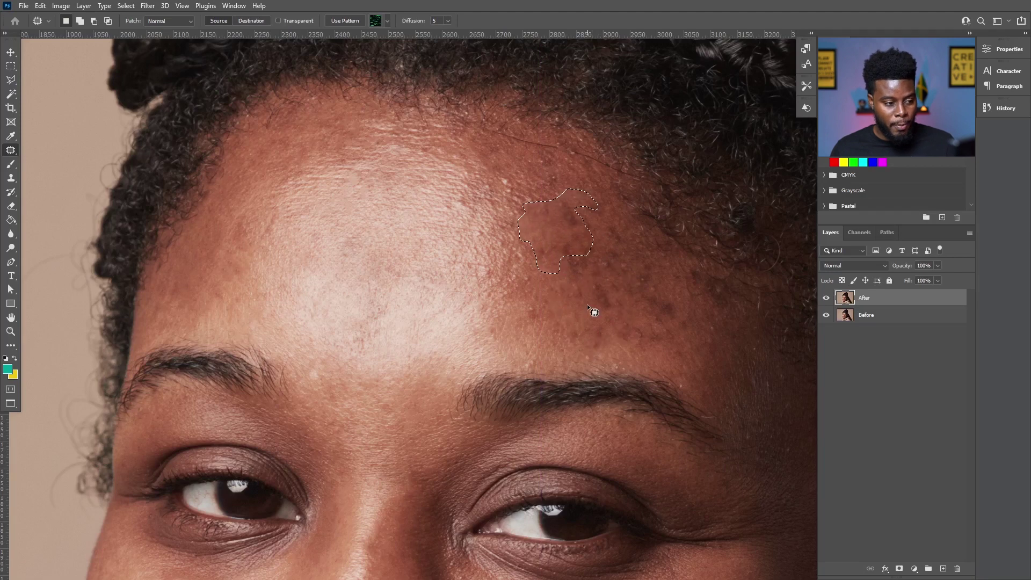
pyautogui.hotkey('ctrl', 'd')
pyautogui.hotkey('ctrl', 'z')
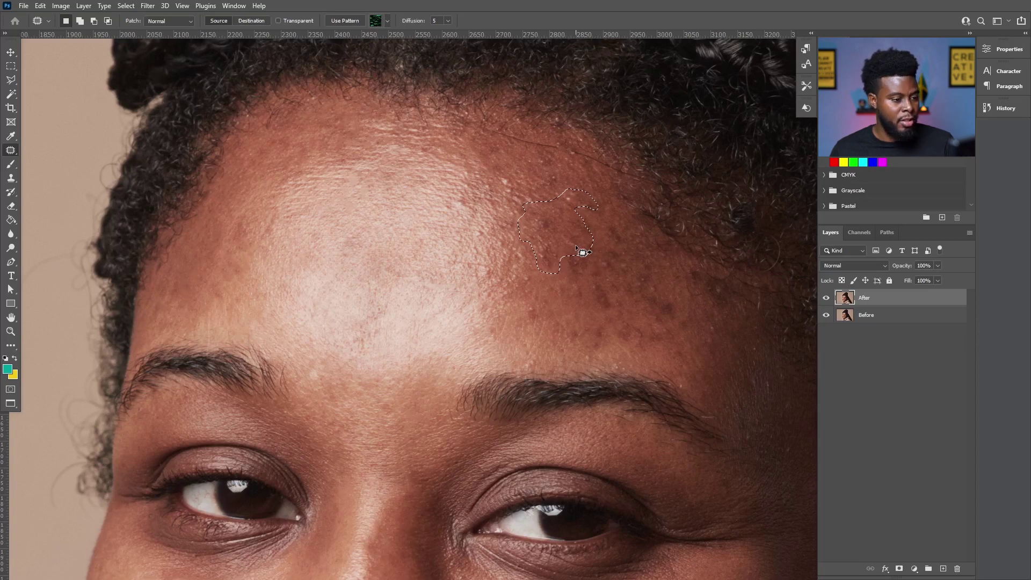
pyautogui.hotkey('ctrl', 'd')
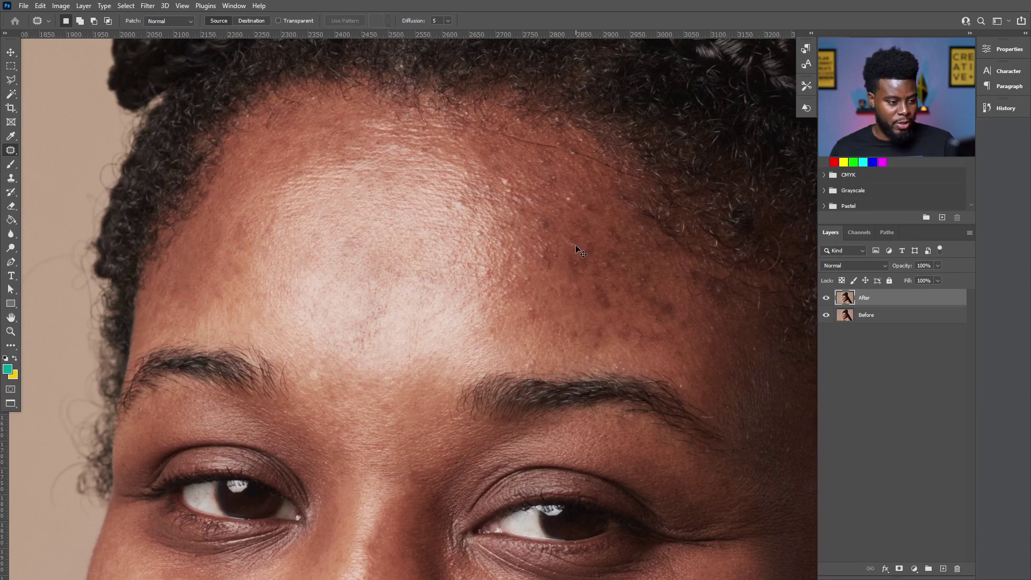
# Heal the small spots just above the photo's right eyebrow with the Spot Healing Brush in Content-Aware mode
pyautogui.rightClick(9, 152)
pyautogui.click(46, 150)
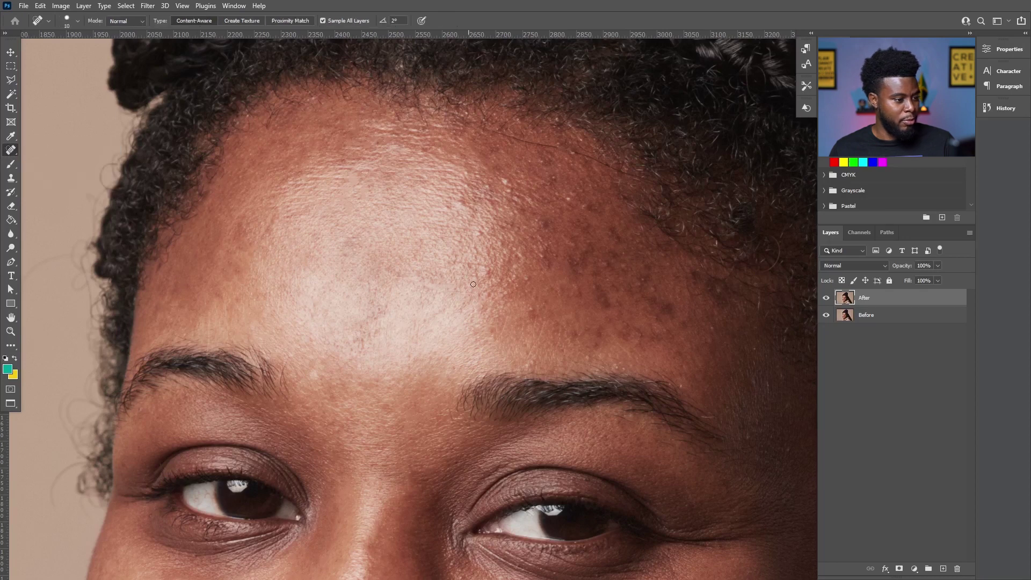
pyautogui.click(525, 280)
pyautogui.click(532, 308)
pyautogui.moveTo(535, 358)
pyautogui.mouseDown()
pyautogui.moveTo(527, 342)
pyautogui.moveTo(493, 333)
pyautogui.moveTo(492, 345)
pyautogui.mouseUp()
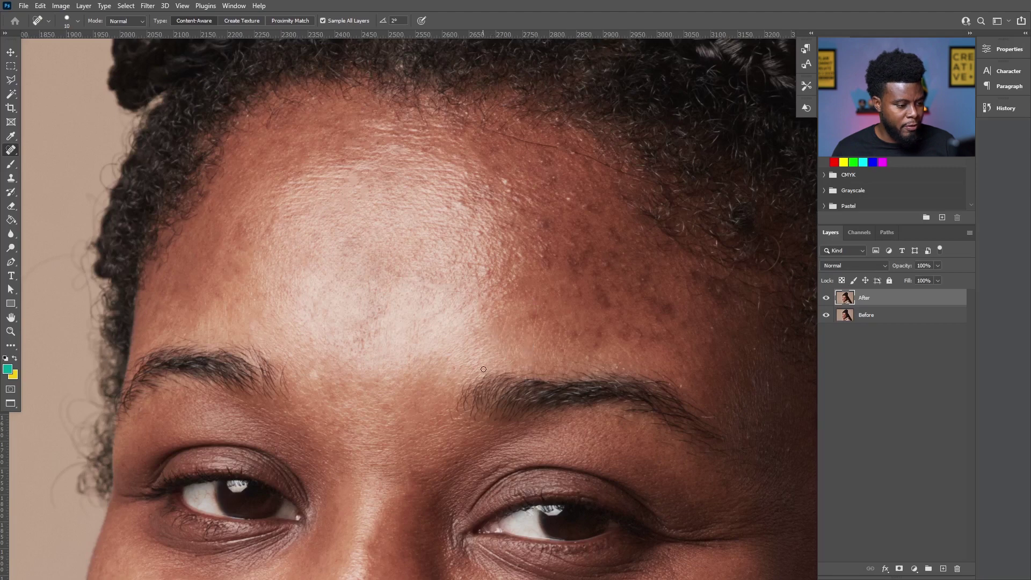
pyautogui.click(483, 374)
pyautogui.click(588, 357)
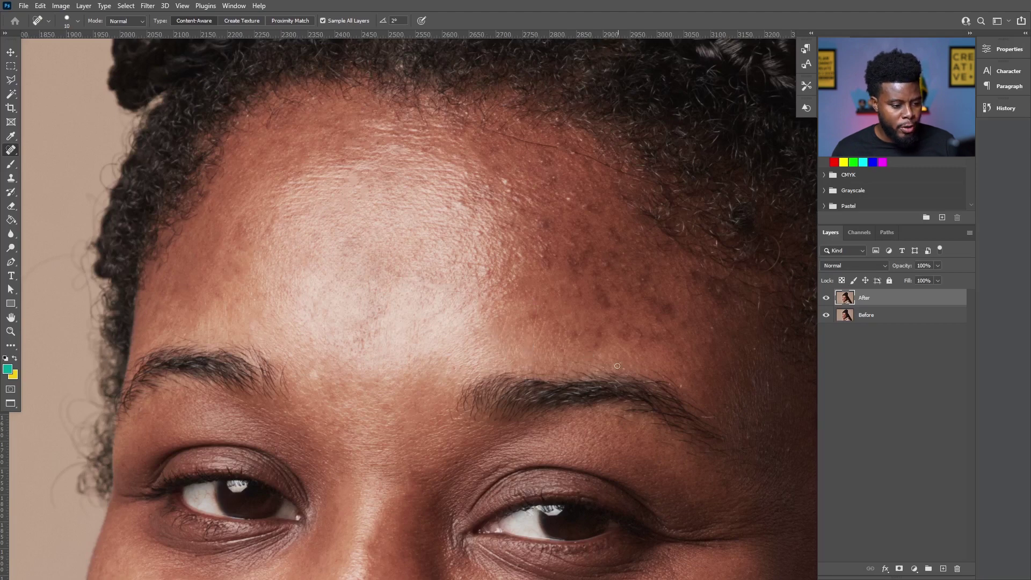
pyautogui.click(620, 364)
pyautogui.click(638, 334)
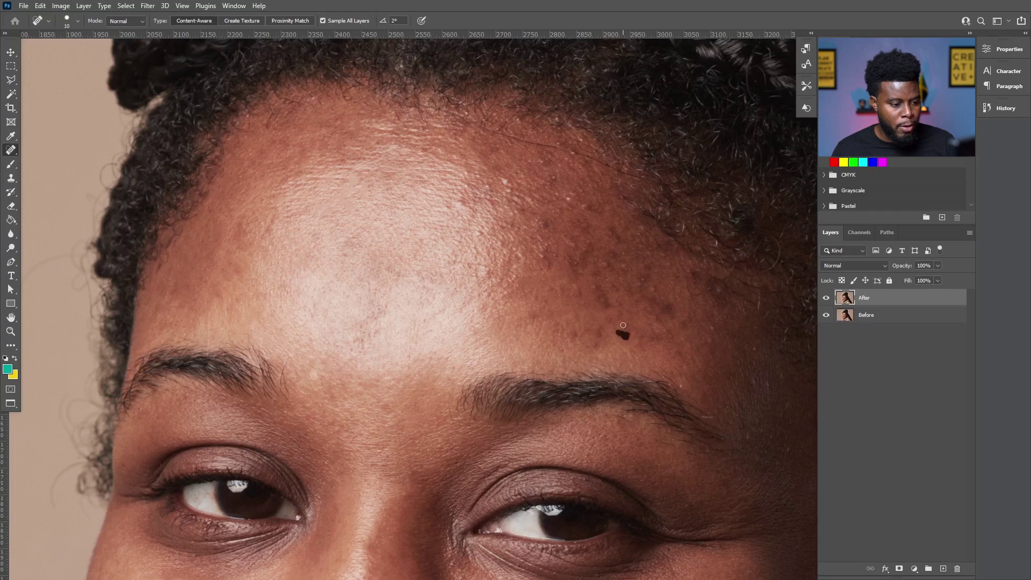
# Heal the dark spots on the shadowed side of the forehead, between the highlight and the outer half of the eyebrow
pyautogui.click(572, 333)
pyautogui.moveTo(563, 349); pyautogui.dragTo(553, 341)
pyautogui.click(558, 287)
pyautogui.moveTo(579, 294); pyautogui.dragTo(584, 297)
pyautogui.click(607, 268)
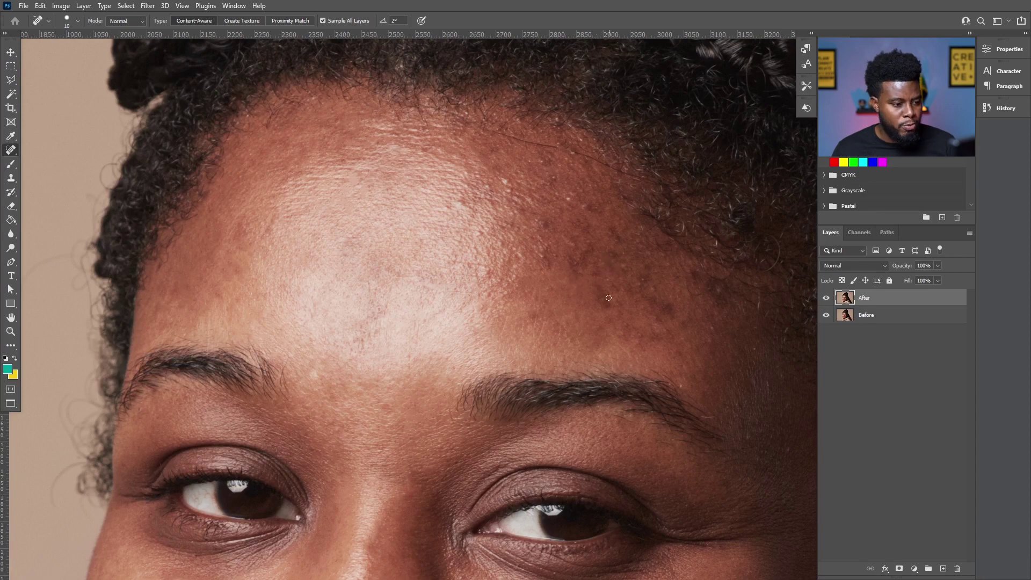
pyautogui.moveTo(602, 296); pyautogui.dragTo(597, 295)
pyautogui.moveTo(551, 268)
pyautogui.mouseDown()
pyautogui.moveTo(538, 238)
pyautogui.moveTo(559, 254)
pyautogui.moveTo(534, 237)
pyautogui.moveTo(534, 219)
pyautogui.moveTo(547, 236)
pyautogui.mouseUp()
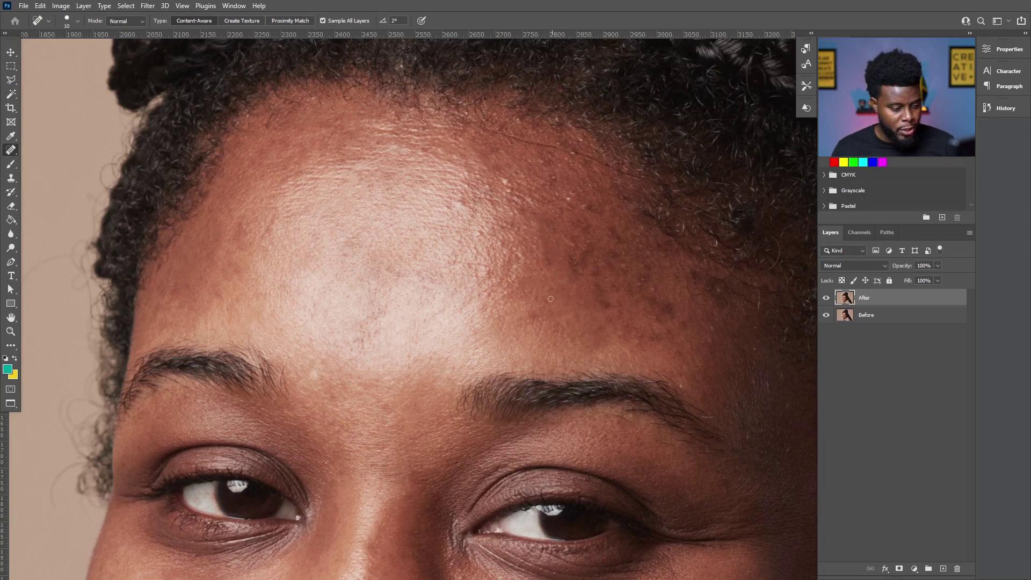
# Try healing brush sizes up to about 90 px and return the brush to 10 px
pyautogui.press(']')
pyautogui.press(']')
pyautogui.press(']')
pyautogui.press(']')
pyautogui.press(']')
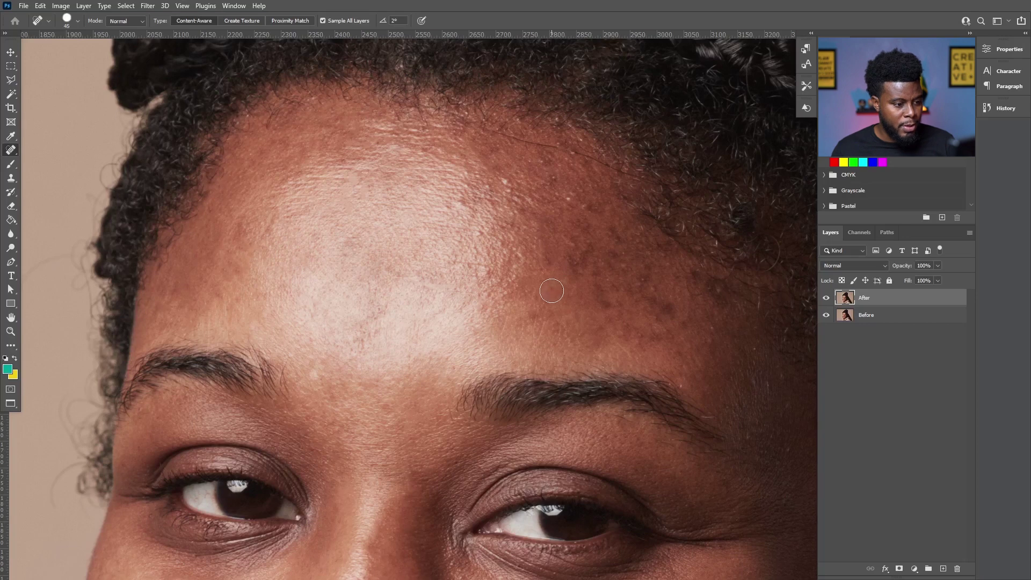
pyautogui.press(']')
pyautogui.press(']')
pyautogui.press(']')
pyautogui.press('[')
pyautogui.press('[')
pyautogui.press('[')
pyautogui.press('[')
pyautogui.press('[')
pyautogui.press('[')
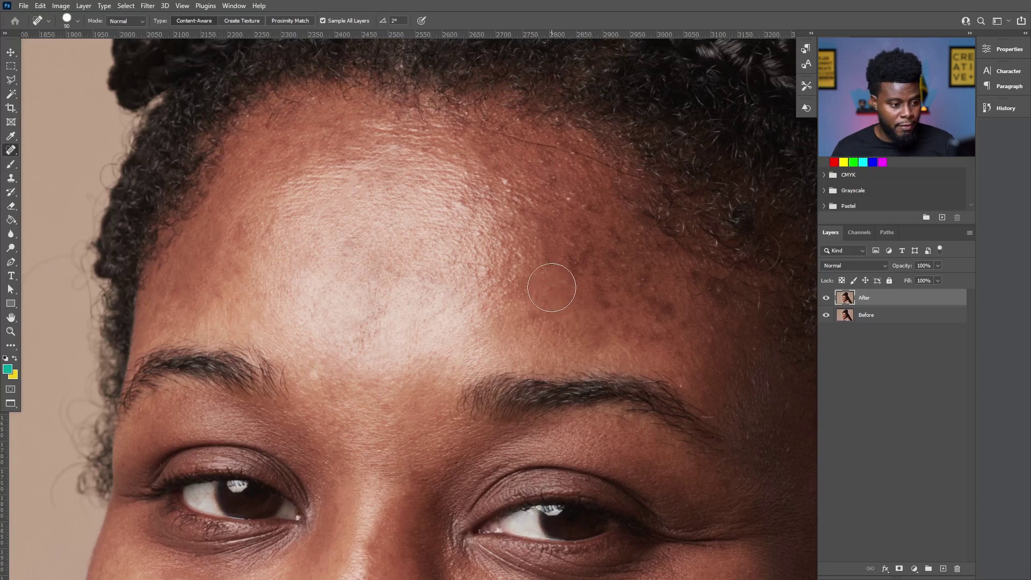
pyautogui.press('[')
pyautogui.press('[')
pyautogui.press('[')
pyautogui.press('[')
pyautogui.press('[')
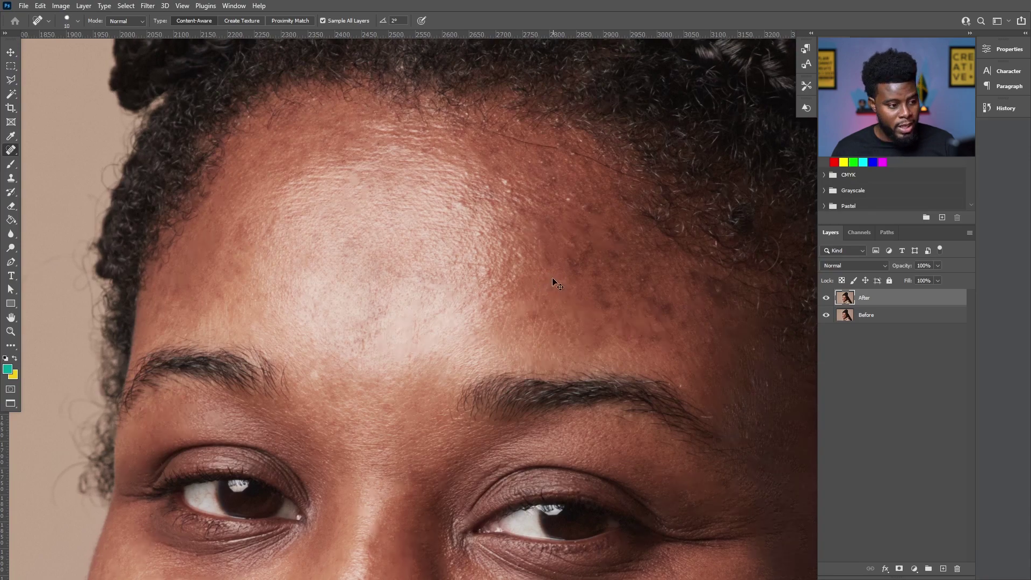
# Heal the bumps along the upper part of the highlight's edge, where it meets the shadowed side of the forehead
pyautogui.scroll(-4, 552, 277)
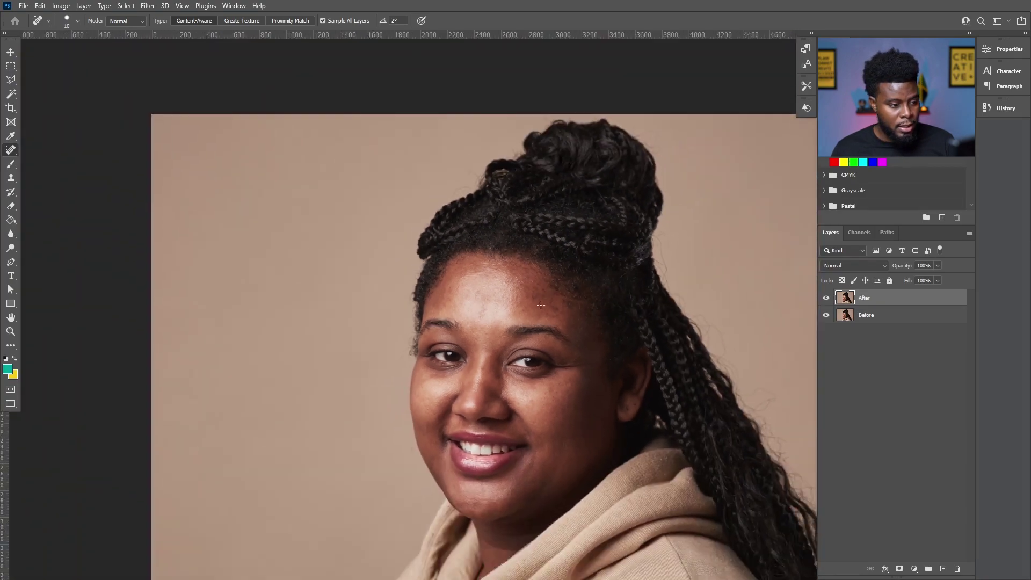
pyautogui.scroll(5, 541, 305)
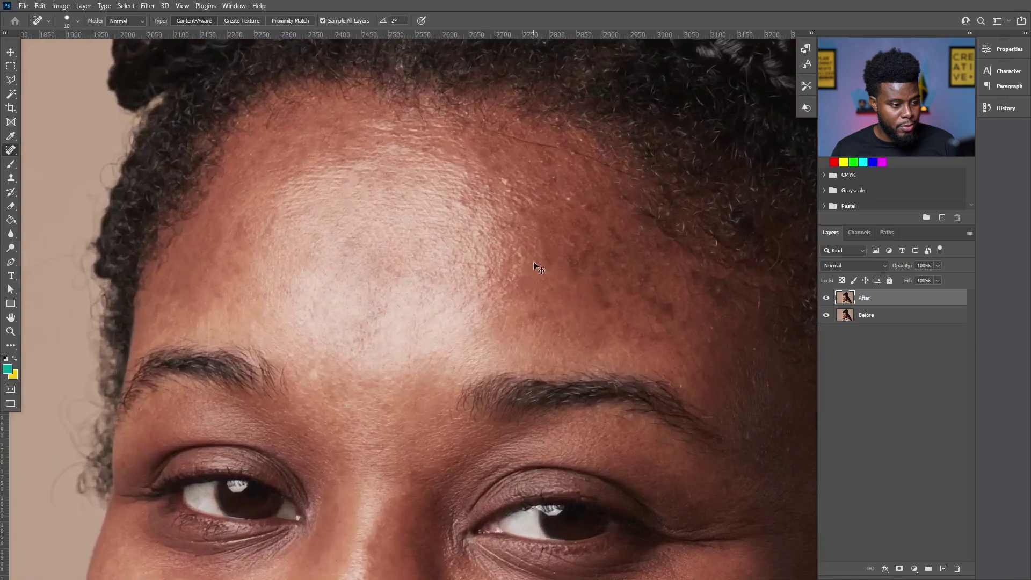
pyautogui.hotkey('ctrl', '+')
pyautogui.hotkey('ctrl', '-')
pyautogui.moveTo(515, 184); pyautogui.dragTo(518, 199)
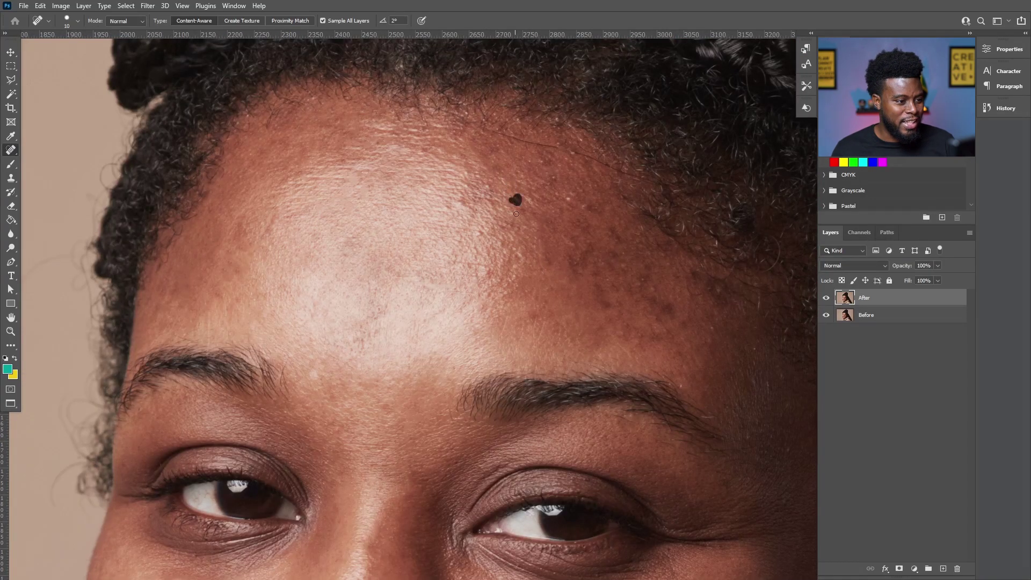
pyautogui.click(486, 196)
pyautogui.click(484, 181)
pyautogui.click(469, 185)
pyautogui.click(466, 169)
pyautogui.moveTo(474, 172)
pyautogui.mouseDown()
pyautogui.moveTo(463, 201)
pyautogui.moveTo(487, 230)
pyautogui.mouseUp()
# Heal the uneven spots along the middle and lower part of the highlight's edge on the forehead's shadowed side
pyautogui.click(520, 256)
pyautogui.moveTo(517, 264)
pyautogui.mouseDown()
pyautogui.moveTo(515, 284)
pyautogui.moveTo(485, 291)
pyautogui.moveTo(503, 280)
pyautogui.moveTo(489, 272)
pyautogui.mouseUp()
pyautogui.click(509, 291)
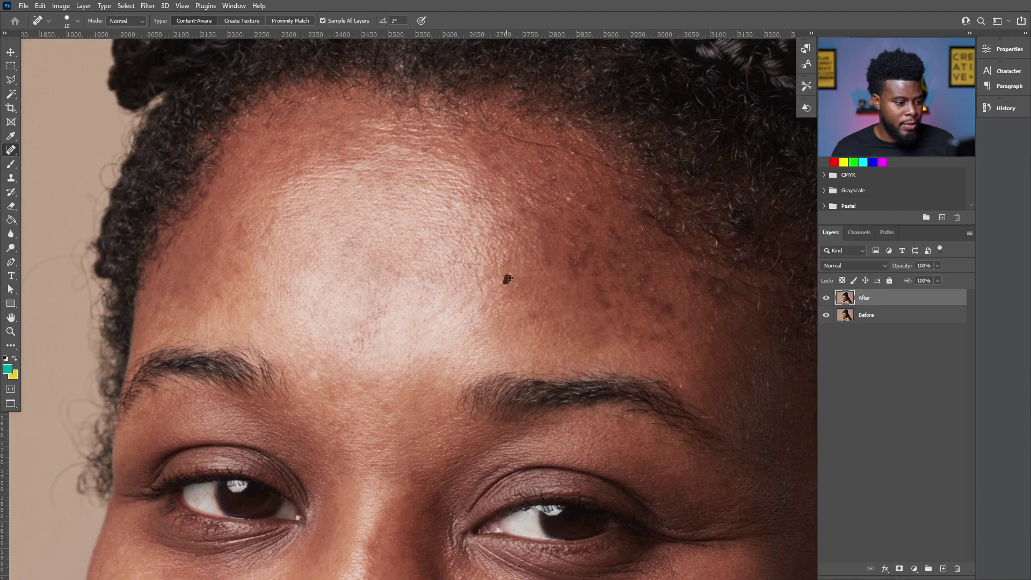
pyautogui.click(512, 265)
pyautogui.moveTo(507, 234); pyautogui.dragTo(504, 221)
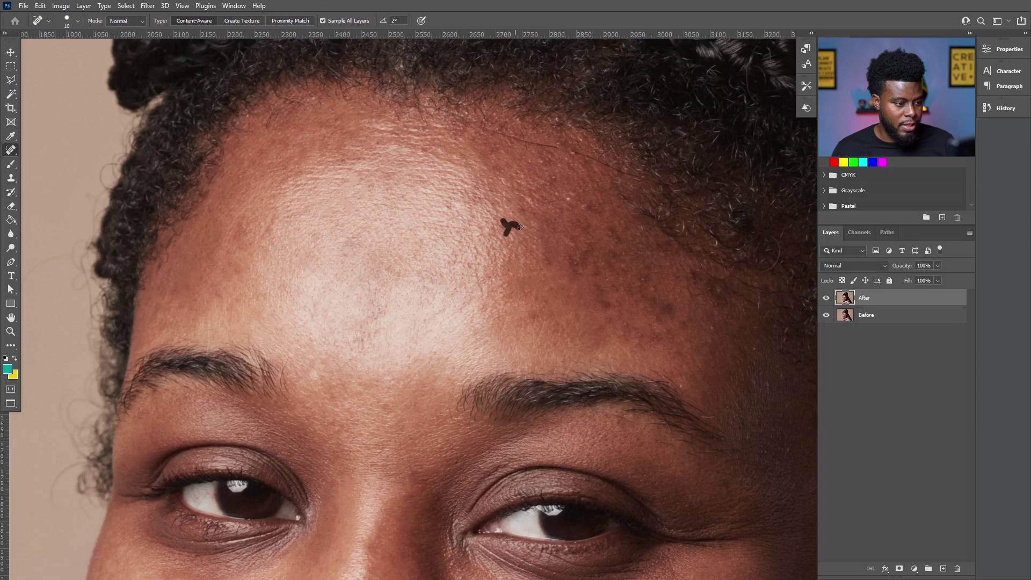
pyautogui.click(506, 250)
# Heal the light and dark spots in the upper shadowed area of the forehead, just below the stray hair
pyautogui.moveTo(568, 201)
pyautogui.mouseDown()
pyautogui.moveTo(582, 191)
pyautogui.moveTo(555, 210)
pyautogui.mouseUp()
pyautogui.click(583, 205)
pyautogui.moveTo(572, 206); pyautogui.dragTo(552, 167)
pyautogui.click(540, 161)
# Remove the thin stray hair crossing the forehead below the hairline with the Spot Healing Brush
pyautogui.moveTo(508, 137); pyautogui.dragTo(566, 151)
pyautogui.moveTo(569, 151)
pyautogui.mouseDown()
pyautogui.moveTo(638, 177)
pyautogui.moveTo(602, 159)
pyautogui.mouseUp()
pyautogui.click(622, 173)
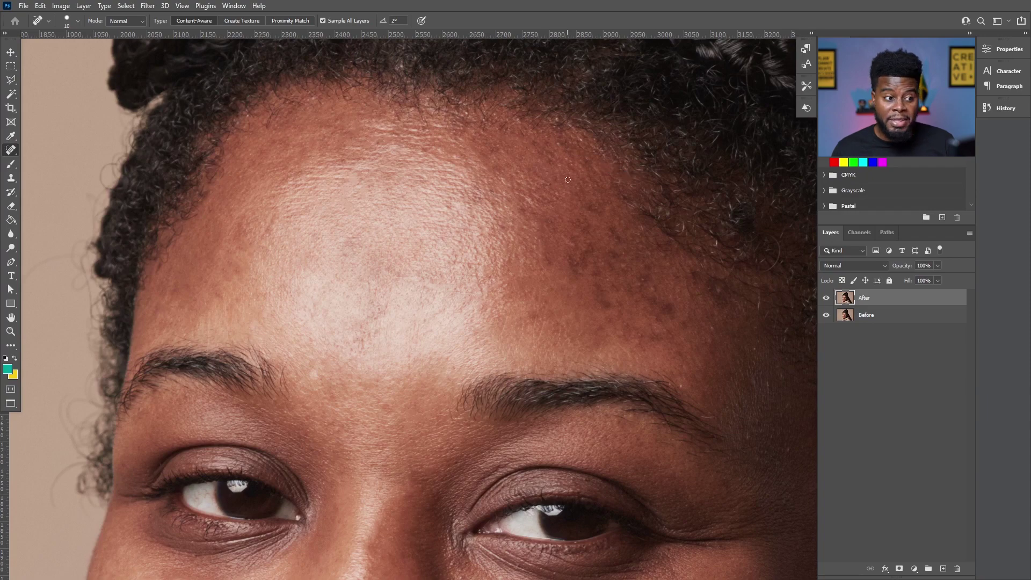
pyautogui.moveTo(590, 161); pyautogui.dragTo(583, 164)
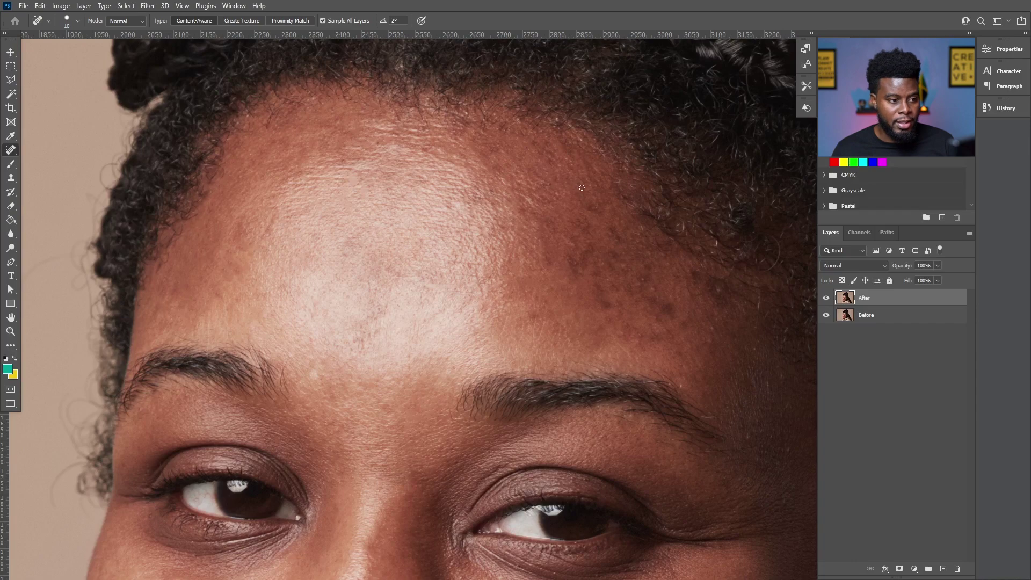
# Heal the dark spots from above the eyebrow's outer arch up through the middle of the forehead's shadowed side
pyautogui.moveTo(655, 286)
pyautogui.mouseDown()
pyautogui.moveTo(638, 282)
pyautogui.moveTo(683, 328)
pyautogui.moveTo(669, 336)
pyautogui.mouseUp()
pyautogui.moveTo(660, 320); pyautogui.dragTo(653, 313)
pyautogui.moveTo(651, 337); pyautogui.dragTo(633, 341)
pyautogui.moveTo(625, 338)
pyautogui.mouseDown()
pyautogui.moveTo(602, 304)
pyautogui.moveTo(589, 265)
pyautogui.mouseUp()
pyautogui.moveTo(583, 264)
pyautogui.mouseDown()
pyautogui.moveTo(570, 255)
pyautogui.moveTo(585, 252)
pyautogui.moveTo(572, 264)
pyautogui.moveTo(562, 237)
pyautogui.moveTo(569, 244)
pyautogui.mouseUp()
pyautogui.moveTo(553, 263); pyautogui.dragTo(543, 239)
pyautogui.moveTo(550, 234); pyautogui.dragTo(557, 218)
pyautogui.moveTo(539, 219)
pyautogui.mouseDown()
pyautogui.moveTo(520, 205)
pyautogui.moveTo(500, 222)
pyautogui.moveTo(540, 226)
pyautogui.mouseUp()
pyautogui.moveTo(540, 242); pyautogui.dragTo(524, 234)
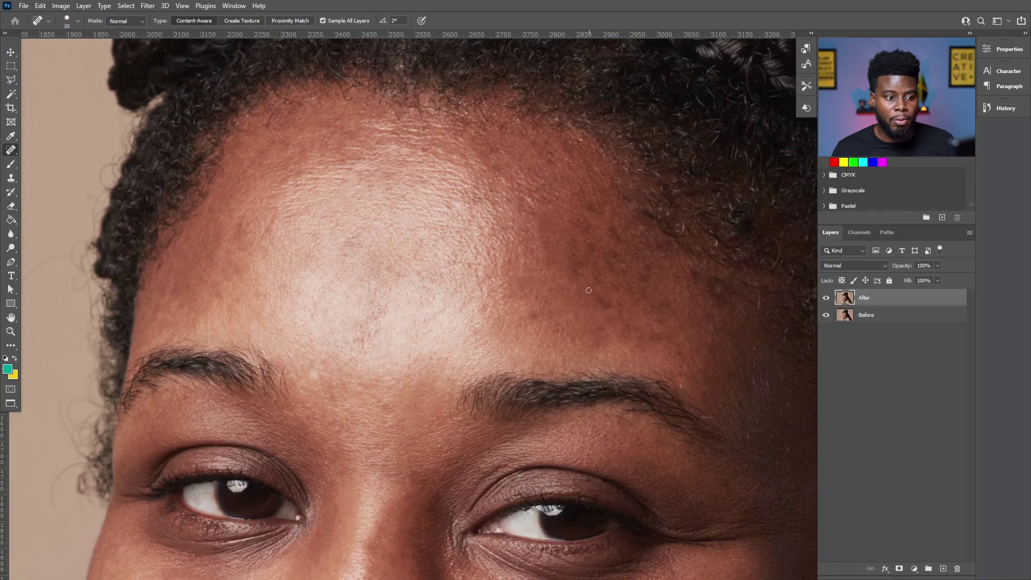
# Heal the remaining dark patches in the centre of the forehead's shadowed side
pyautogui.moveTo(677, 346); pyautogui.dragTo(611, 310)
pyautogui.moveTo(602, 303); pyautogui.dragTo(592, 278)
pyautogui.moveTo(615, 290); pyautogui.dragTo(605, 278)
pyautogui.moveTo(584, 273)
pyautogui.mouseDown()
pyautogui.moveTo(573, 228)
pyautogui.moveTo(591, 243)
pyautogui.mouseUp()
pyautogui.moveTo(584, 227)
pyautogui.mouseDown()
pyautogui.moveTo(596, 205)
pyautogui.moveTo(613, 250)
pyautogui.moveTo(592, 247)
pyautogui.mouseUp()
pyautogui.moveTo(623, 258); pyautogui.dragTo(624, 255)
pyautogui.moveTo(629, 264)
pyautogui.mouseDown()
pyautogui.moveTo(600, 260)
pyautogui.moveTo(594, 276)
pyautogui.mouseUp()
pyautogui.moveTo(589, 269); pyautogui.dragTo(583, 269)
# Heal the cluster of dark spots in the lower shadowed area above the outer half of the photo's right eyebrow
pyautogui.moveTo(608, 294); pyautogui.dragTo(605, 305)
pyautogui.moveTo(607, 306); pyautogui.dragTo(616, 309)
pyautogui.moveTo(622, 301); pyautogui.dragTo(624, 309)
pyautogui.moveTo(632, 303)
pyautogui.mouseDown()
pyautogui.moveTo(600, 283)
pyautogui.moveTo(655, 331)
pyautogui.mouseUp()
pyautogui.moveTo(657, 336); pyautogui.dragTo(646, 328)
pyautogui.moveTo(645, 321); pyautogui.dragTo(668, 304)
pyautogui.moveTo(679, 340)
pyautogui.mouseDown()
pyautogui.moveTo(689, 361)
pyautogui.moveTo(681, 335)
pyautogui.moveTo(709, 327)
pyautogui.mouseUp()
# Heal the spots toward the temple and the leftover marks between the outer eyebrow and the hairline
pyautogui.moveTo(754, 352); pyautogui.dragTo(754, 352)
pyautogui.moveTo(753, 373); pyautogui.dragTo(754, 386)
pyautogui.moveTo(685, 370); pyautogui.dragTo(686, 370)
pyautogui.moveTo(658, 301); pyautogui.dragTo(659, 327)
pyautogui.moveTo(622, 274); pyautogui.dragTo(611, 262)
pyautogui.moveTo(627, 256)
pyautogui.mouseDown()
pyautogui.moveTo(616, 251)
pyautogui.moveTo(624, 228)
pyautogui.mouseUp()
# Heal the small marks on the temple beside the outer end of the photo's right eyebrow
pyautogui.moveTo(681, 351); pyautogui.dragTo(554, 282)
pyautogui.moveTo(632, 318); pyautogui.dragTo(540, 253)
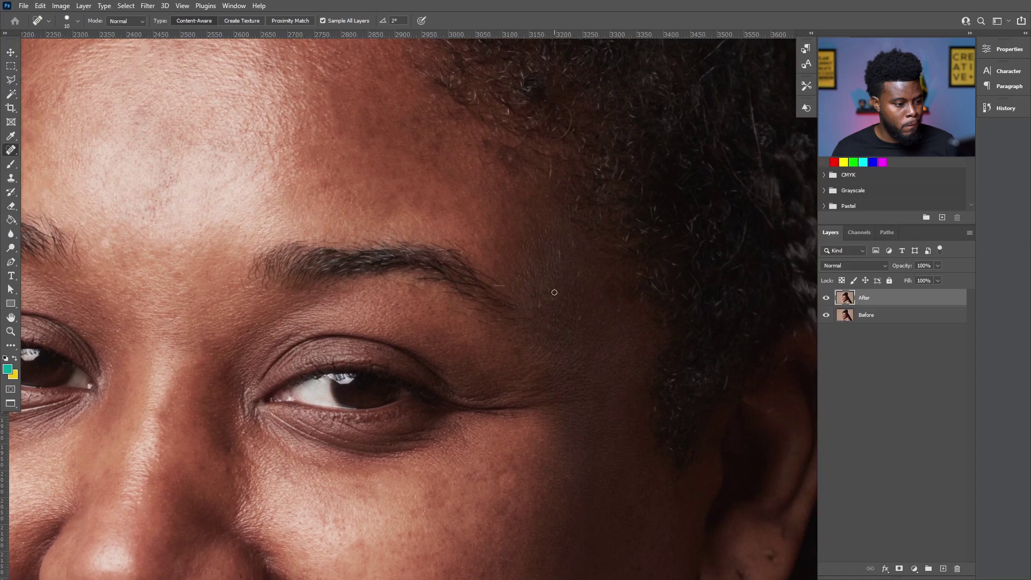
pyautogui.moveTo(539, 310); pyautogui.dragTo(539, 312)
pyautogui.moveTo(552, 284); pyautogui.dragTo(546, 295)
pyautogui.moveTo(561, 250)
pyautogui.mouseDown()
pyautogui.moveTo(558, 263)
pyautogui.moveTo(572, 241)
pyautogui.moveTo(574, 287)
pyautogui.moveTo(555, 329)
pyautogui.moveTo(551, 298)
pyautogui.moveTo(567, 295)
pyautogui.mouseUp()
pyautogui.moveTo(580, 309); pyautogui.dragTo(580, 311)
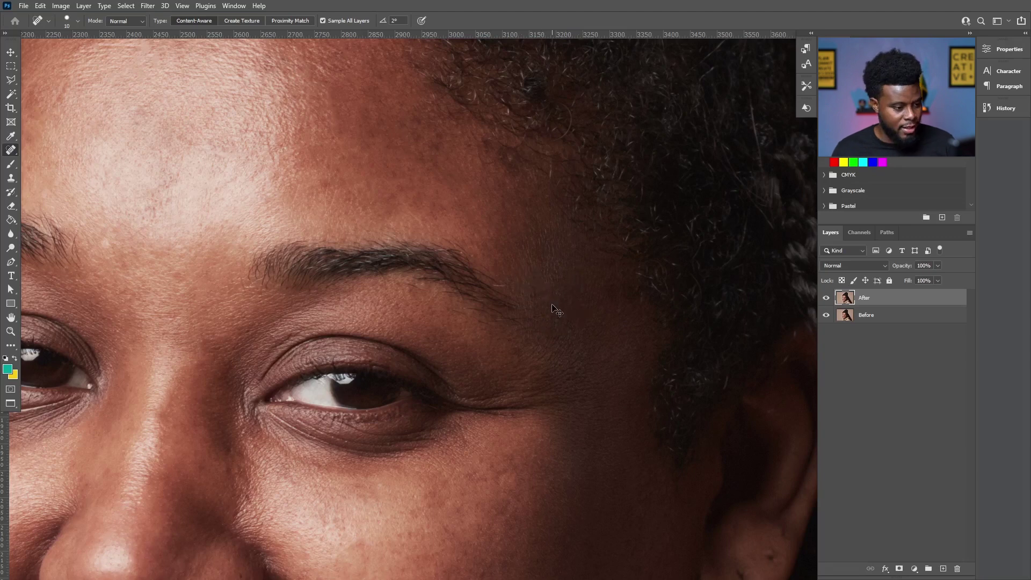
# Heal the dark spot near the temple hairline and the uneven skin along the upper edge of the forehead highlight
pyautogui.moveTo(584, 396); pyautogui.dragTo(585, 235)
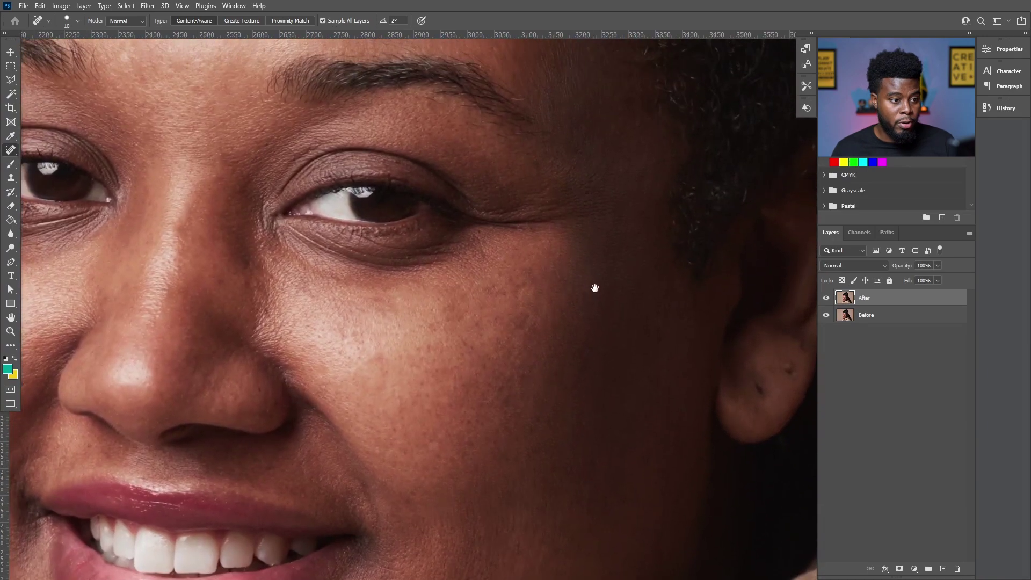
pyautogui.moveTo(595, 289); pyautogui.dragTo(597, 338)
pyautogui.click(639, 144)
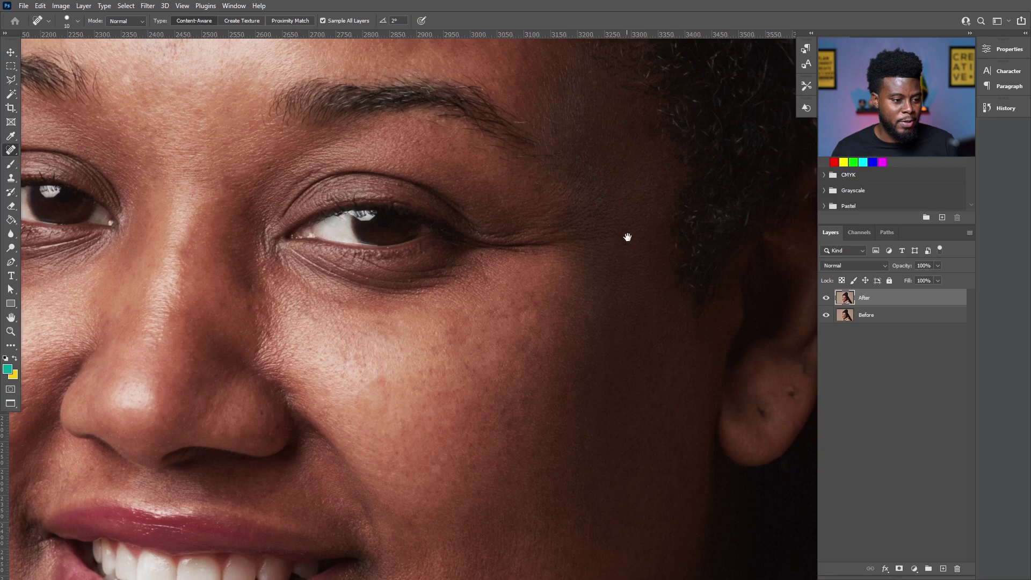
pyautogui.moveTo(598, 199); pyautogui.dragTo(654, 327)
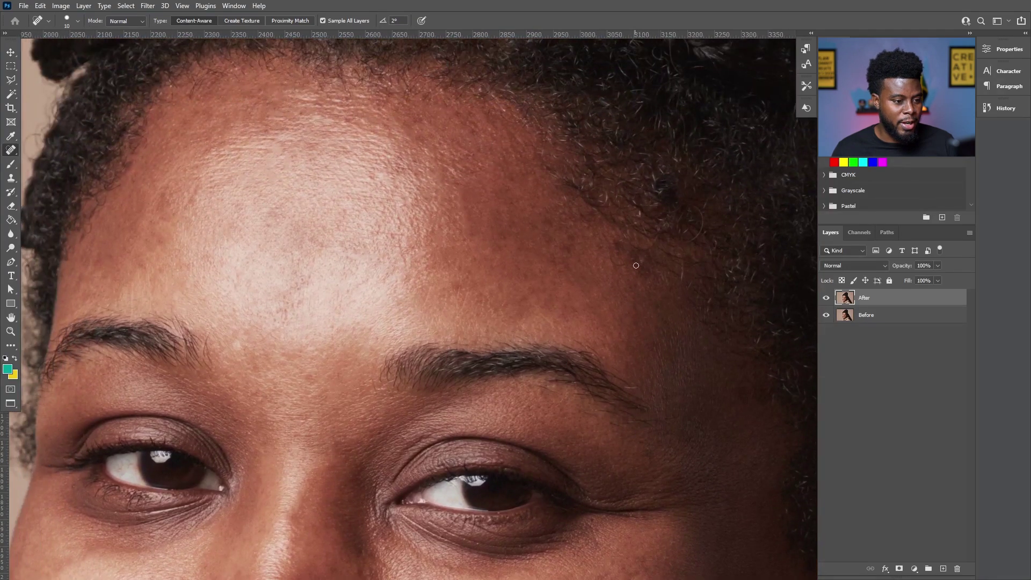
pyautogui.moveTo(638, 259)
pyautogui.mouseDown()
pyautogui.moveTo(604, 237)
pyautogui.moveTo(599, 246)
pyautogui.moveTo(624, 263)
pyautogui.mouseUp()
pyautogui.moveTo(462, 181)
pyautogui.mouseDown()
pyautogui.moveTo(441, 165)
pyautogui.moveTo(455, 186)
pyautogui.mouseUp()
pyautogui.moveTo(450, 189)
pyautogui.mouseDown()
pyautogui.moveTo(439, 183)
pyautogui.moveTo(433, 197)
pyautogui.mouseUp()
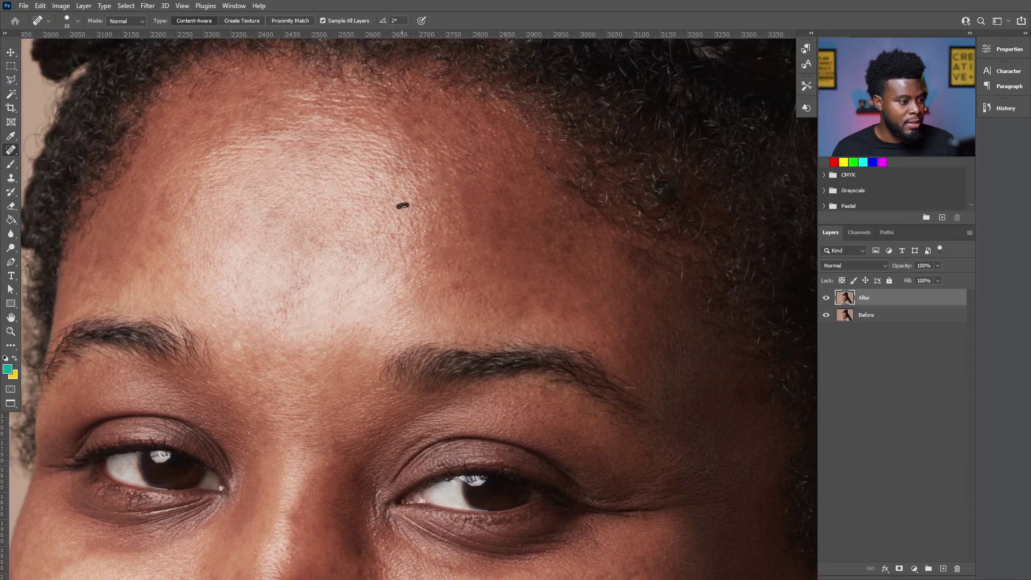
# Toggle the After layer's visibility to check the healed forehead and temple against the Before layer
pyautogui.moveTo(649, 304)
pyautogui.mouseDown()
pyautogui.moveTo(528, 295)
pyautogui.moveTo(588, 247)
pyautogui.mouseUp()
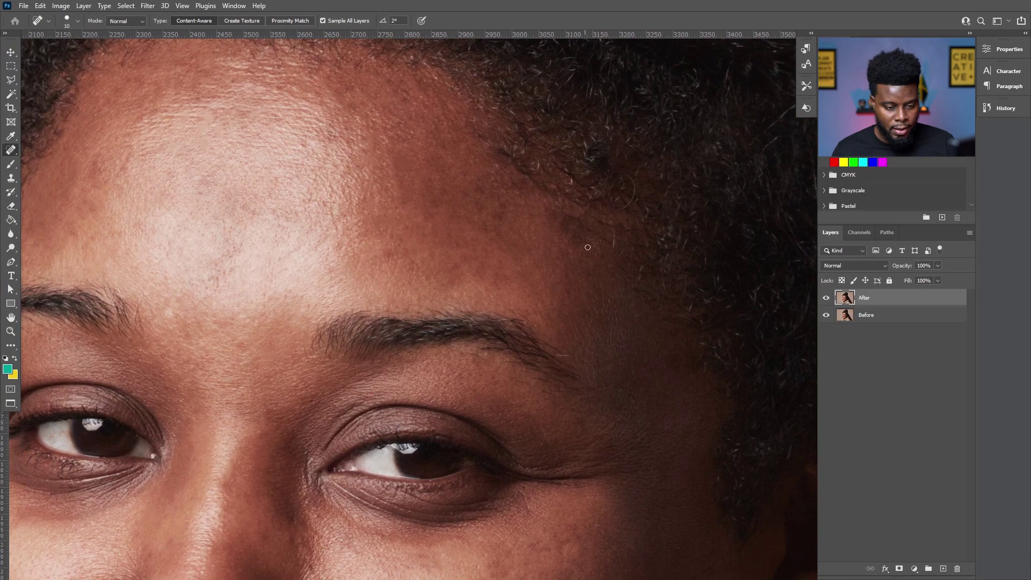
pyautogui.click(826, 299)
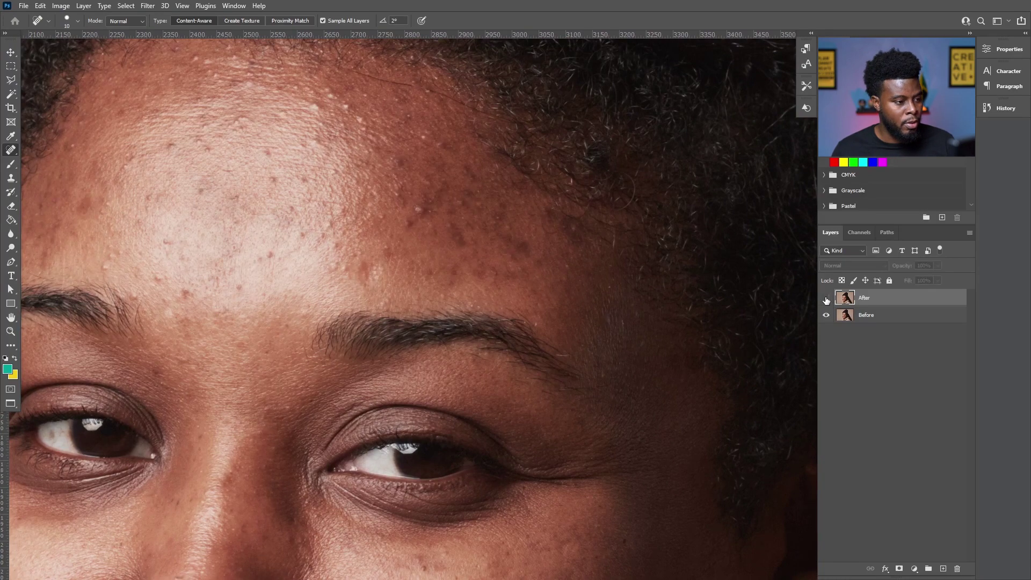
pyautogui.click(826, 300)
pyautogui.click(826, 300)
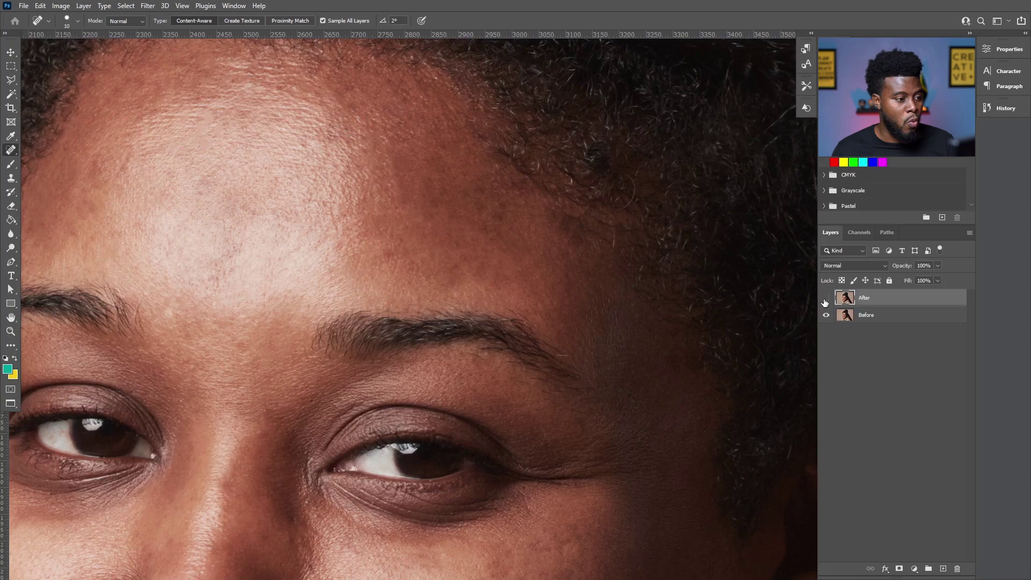
pyautogui.click(826, 300)
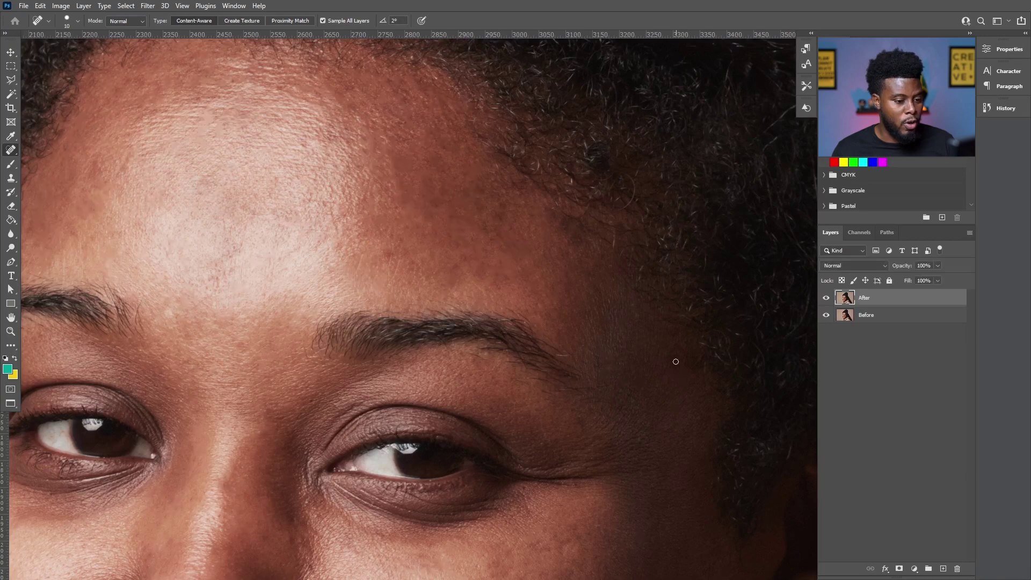
# Compare the healed skin across the whole face with the Before layer by repeatedly hiding and showing the After layer
pyautogui.hotkey('ctrl', '-')
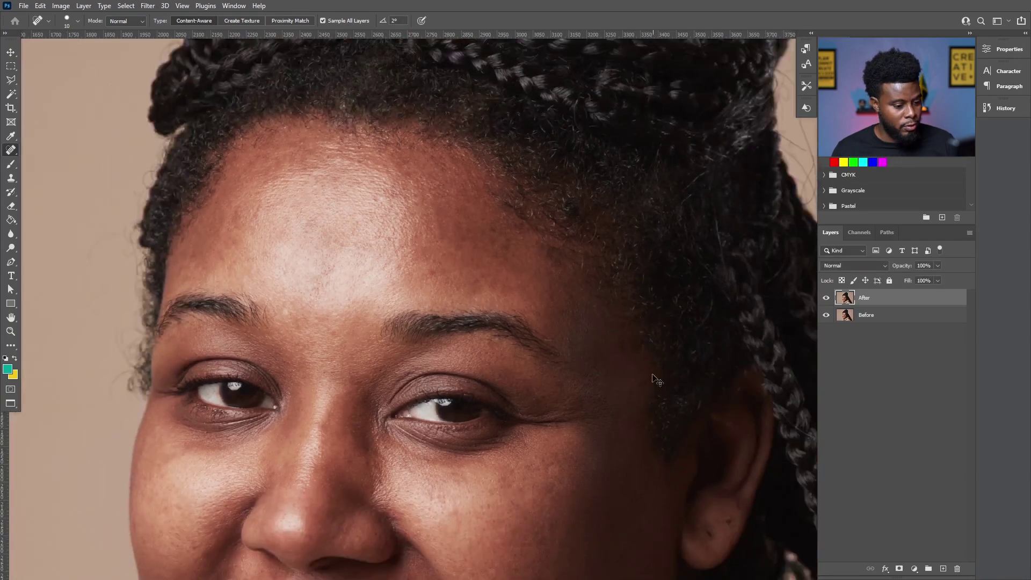
pyautogui.hotkey('ctrl', '-')
pyautogui.moveTo(641, 370); pyautogui.dragTo(594, 281)
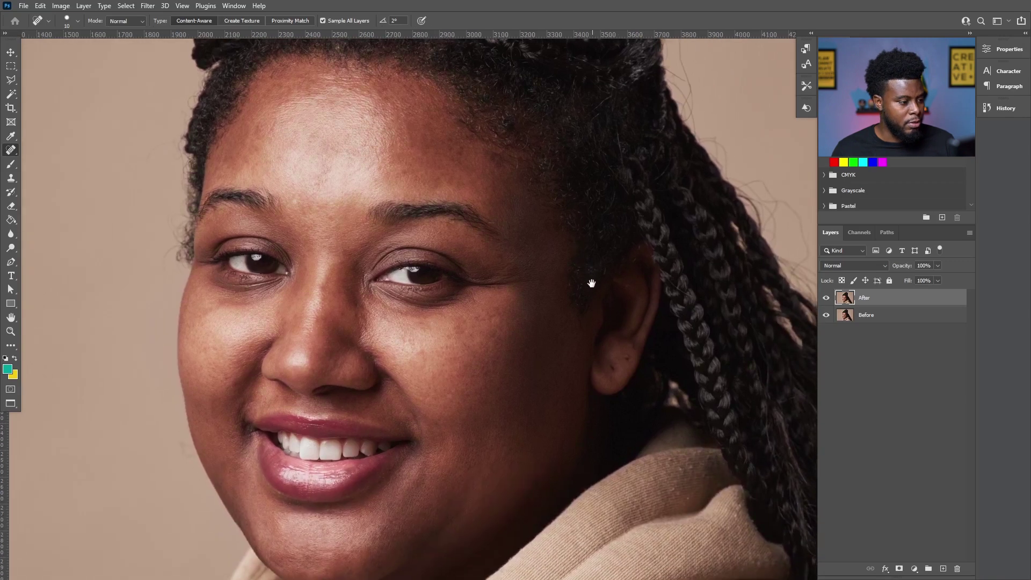
pyautogui.click(826, 299)
pyautogui.click(826, 299)
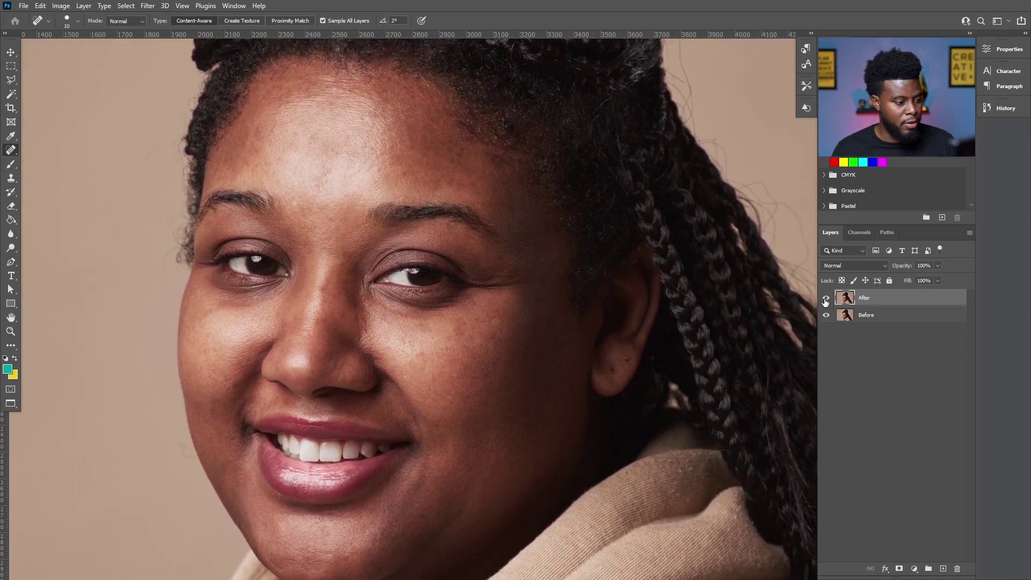
pyautogui.click(826, 299)
pyautogui.click(826, 299)
pyautogui.click(826, 299)
pyautogui.click(825, 299)
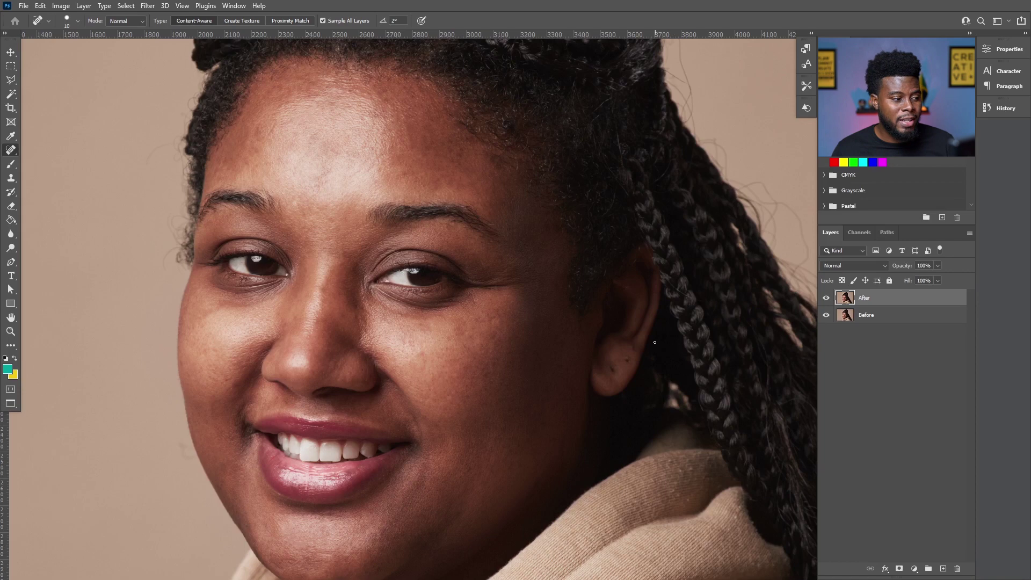
pyautogui.click(826, 299)
pyautogui.click(826, 299)
pyautogui.click(826, 299)
pyautogui.click(826, 299)
# Enlarge the healing brush to 15 px and heal the dark spots on the earlobe
pyautogui.press(']')
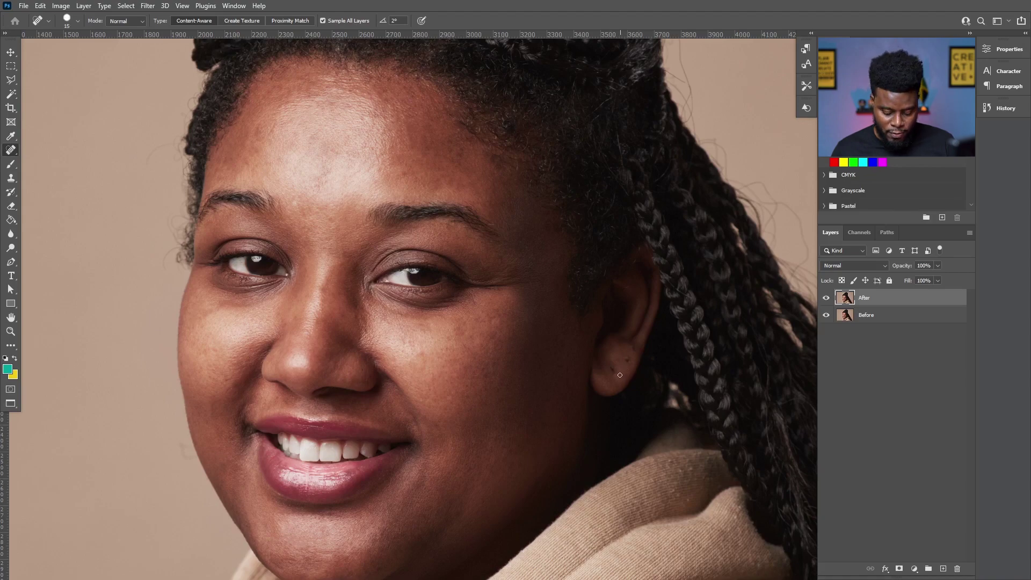
pyautogui.scroll(3, 620, 376)
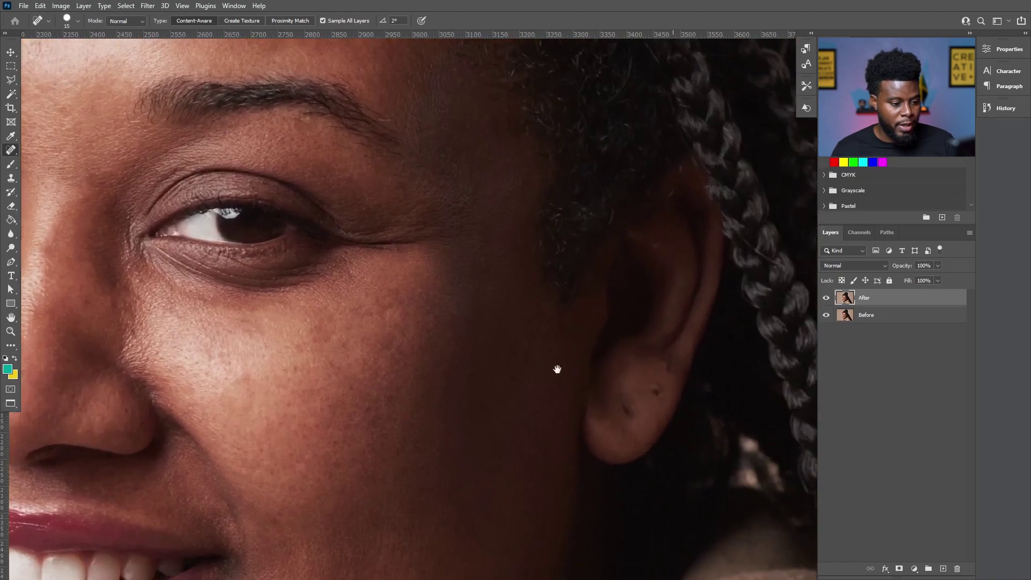
pyautogui.moveTo(557, 370); pyautogui.dragTo(512, 323)
pyautogui.click(539, 349)
pyautogui.click(571, 333)
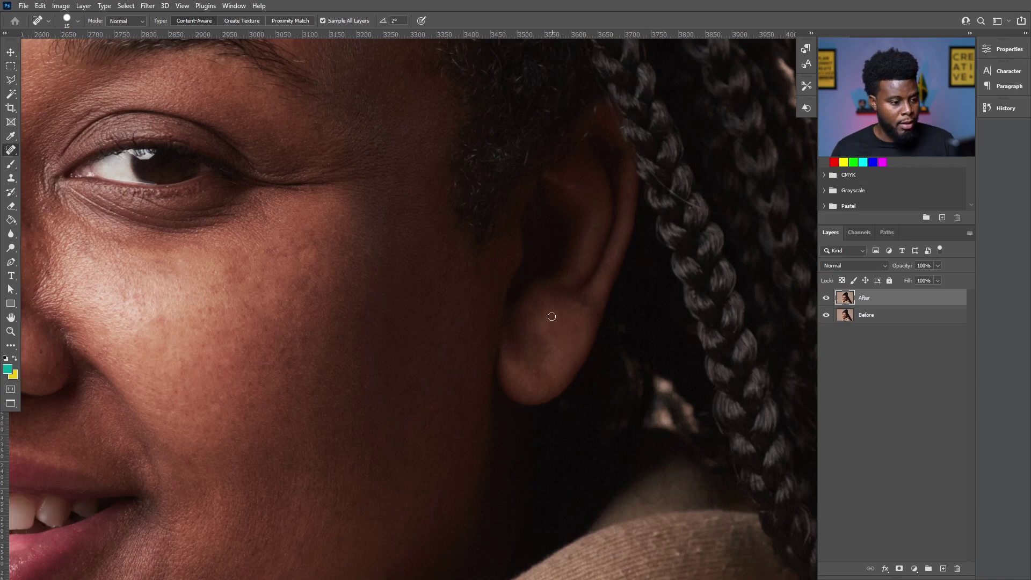
# Check the overall retouch, including the healed earlobe, against the Before layer by toggling the After layer's visibility
pyautogui.scroll(-5, 550, 318)
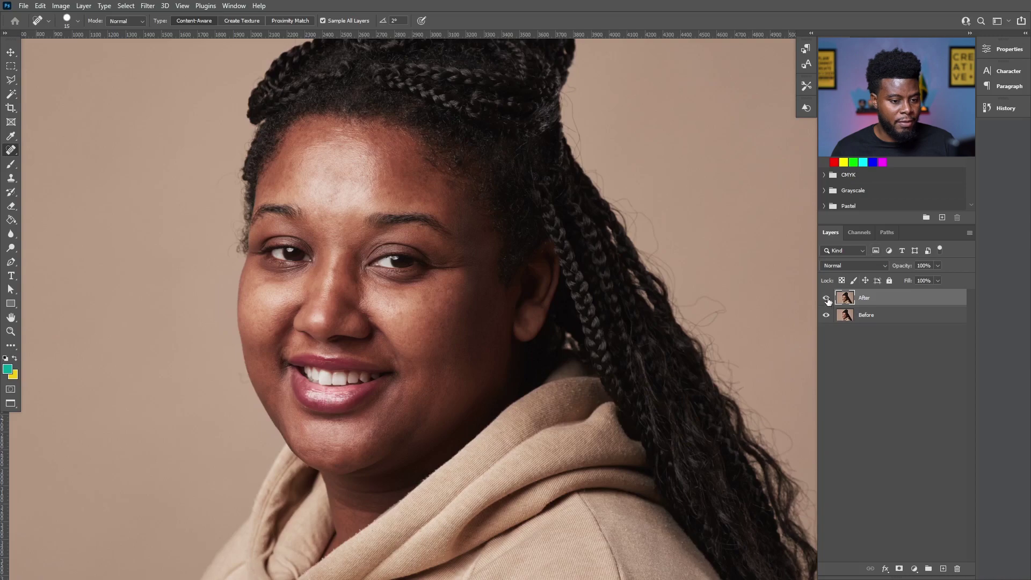
pyautogui.click(827, 298)
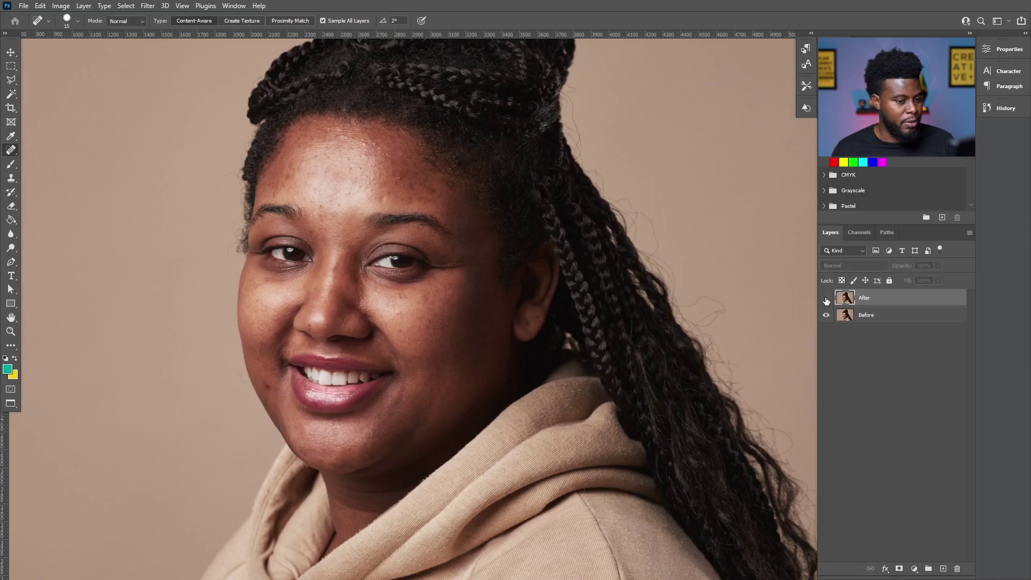
pyautogui.click(825, 298)
pyautogui.hotkey('ctrl', '+')
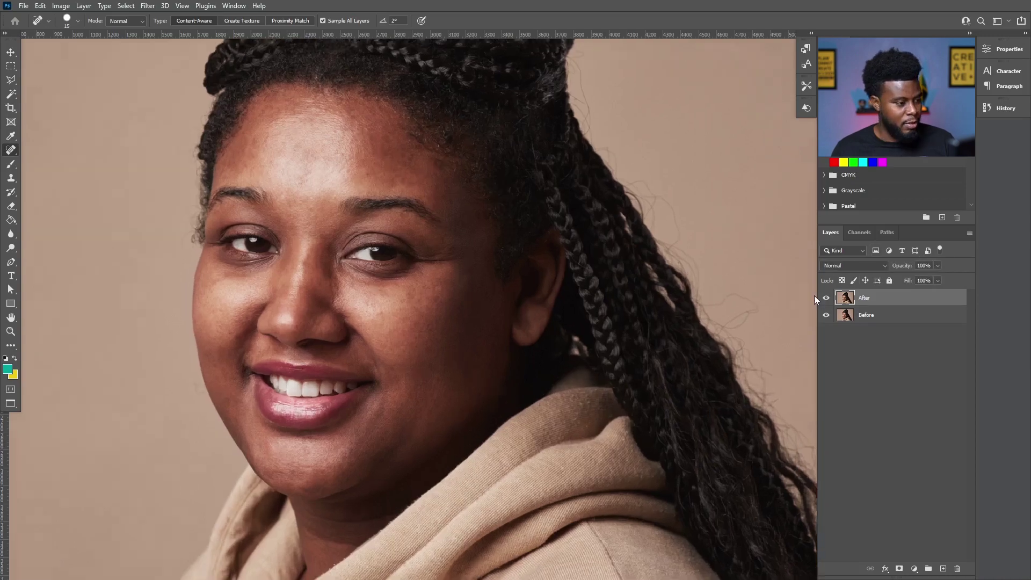
pyautogui.moveTo(540, 334); pyautogui.dragTo(630, 347)
pyautogui.click(826, 298)
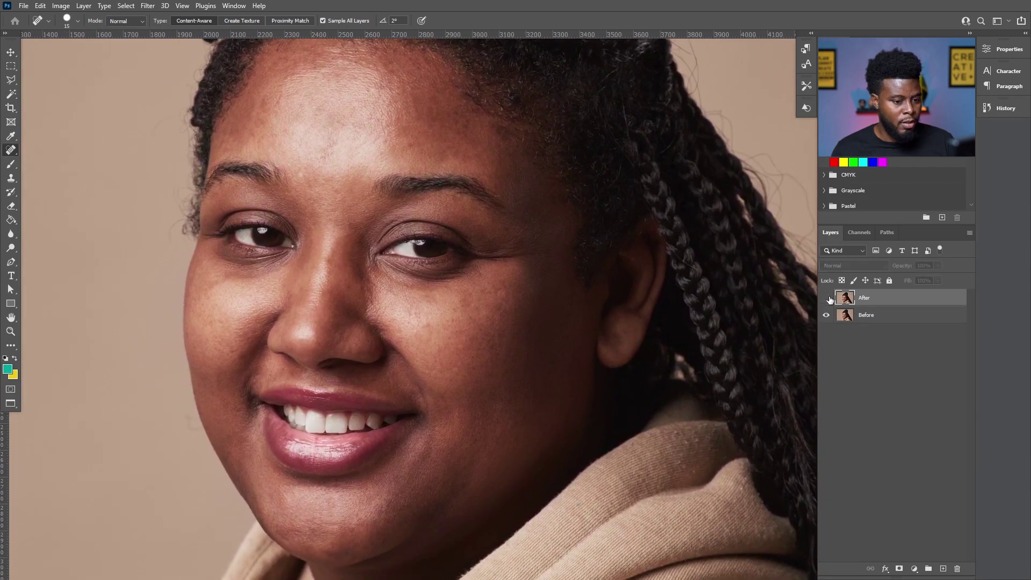
pyautogui.click(826, 299)
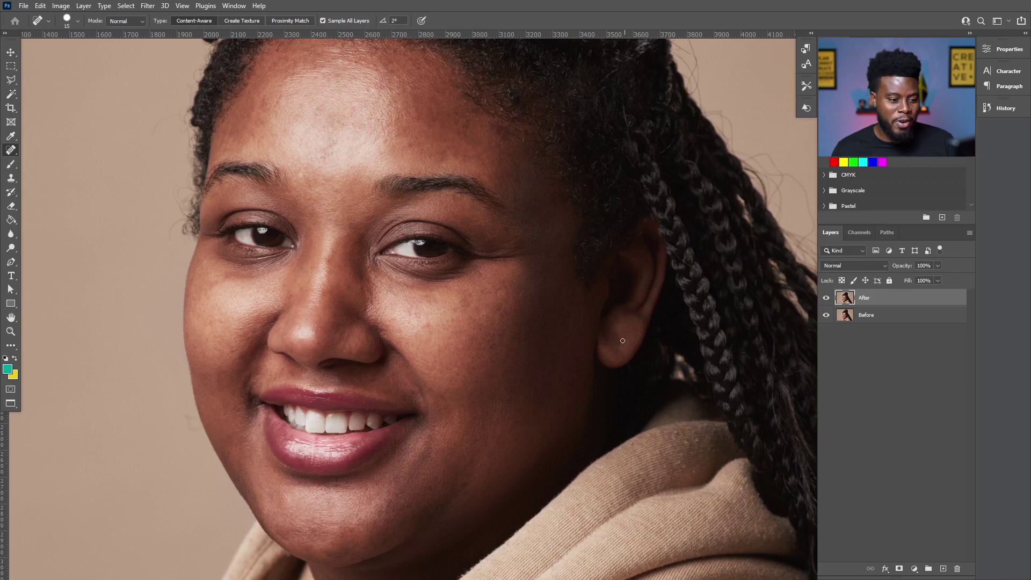
pyautogui.moveTo(614, 276); pyautogui.dragTo(611, 311)
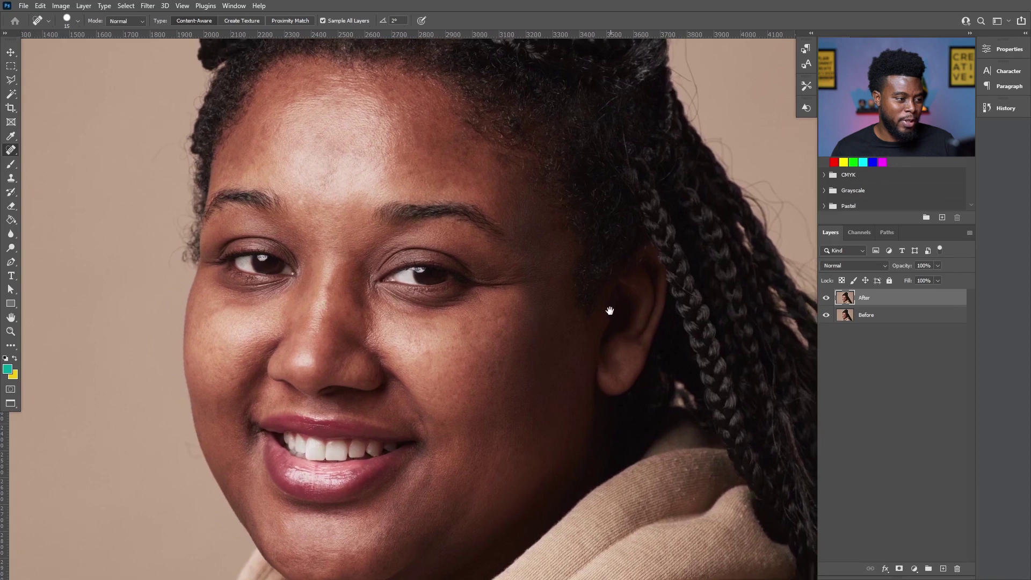
pyautogui.moveTo(329, 285)
pyautogui.mouseDown()
pyautogui.moveTo(316, 332)
pyautogui.moveTo(326, 308)
pyautogui.mouseUp()
pyautogui.moveTo(320, 303); pyautogui.dragTo(317, 295)
pyautogui.moveTo(329, 287); pyautogui.dragTo(329, 290)
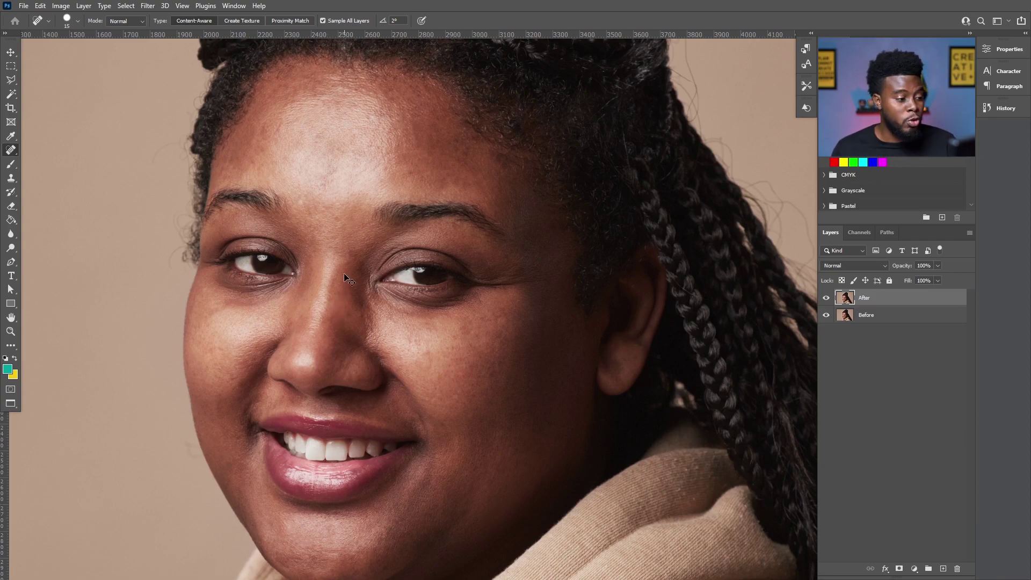
# Save the retouched portrait in JPEG format as plus-size-woman-smiling-at-camera-UQDG853_retouch in the LSPV 049 folder
pyautogui.hotkey('ctrl', 'shift', 's')
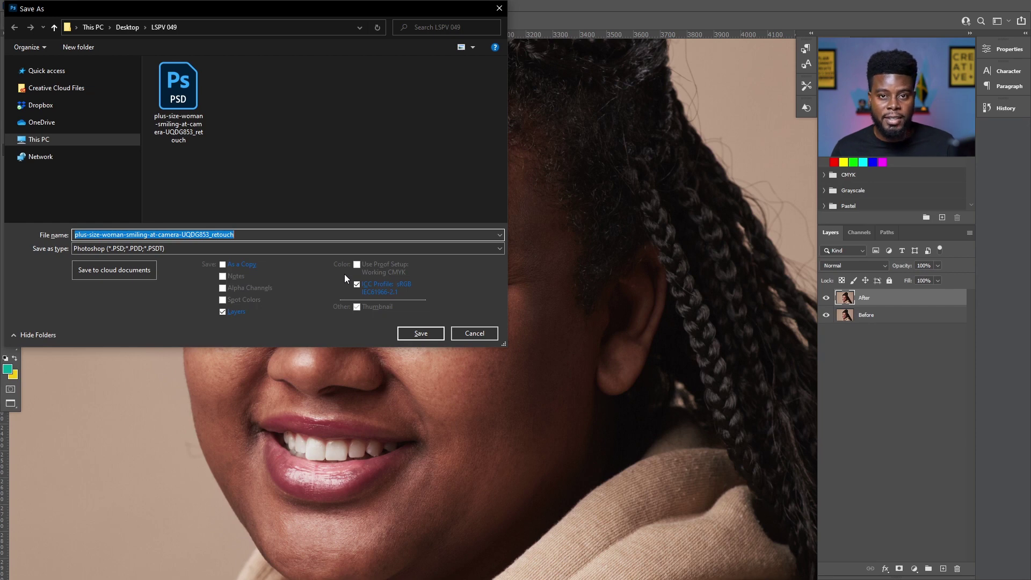
pyautogui.click(329, 236)
pyautogui.click(318, 247)
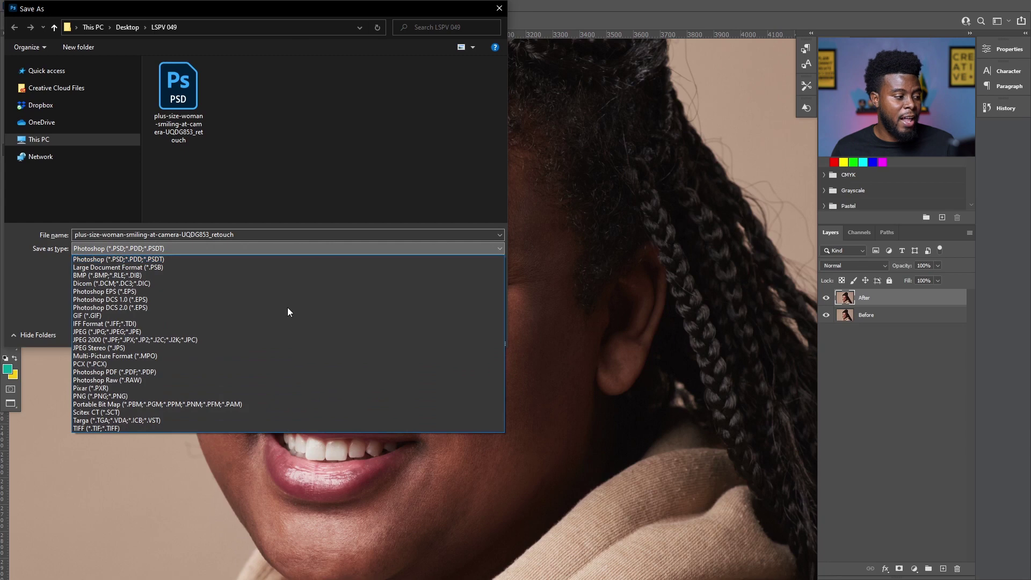
pyautogui.click(285, 332)
pyautogui.click(422, 336)
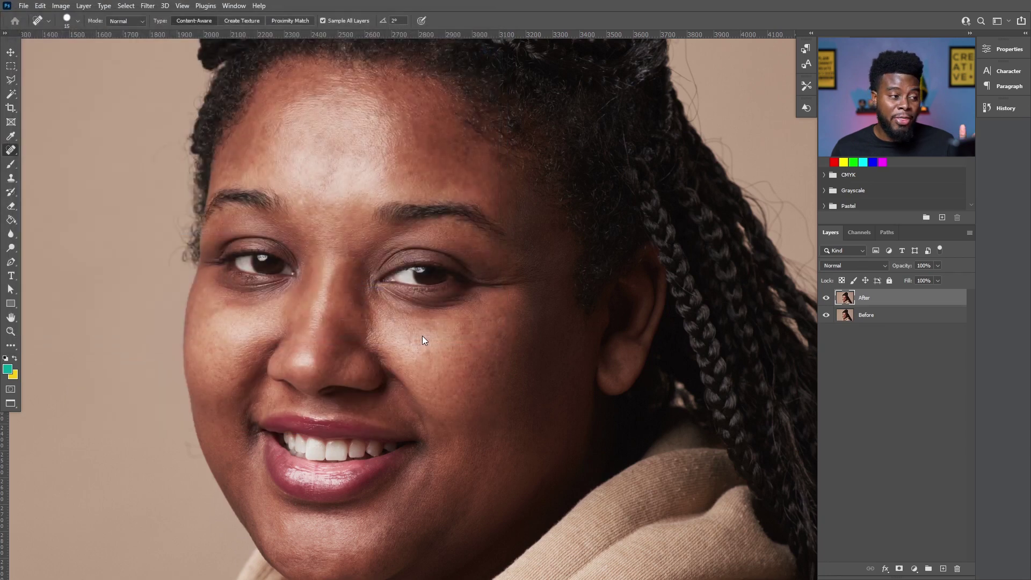